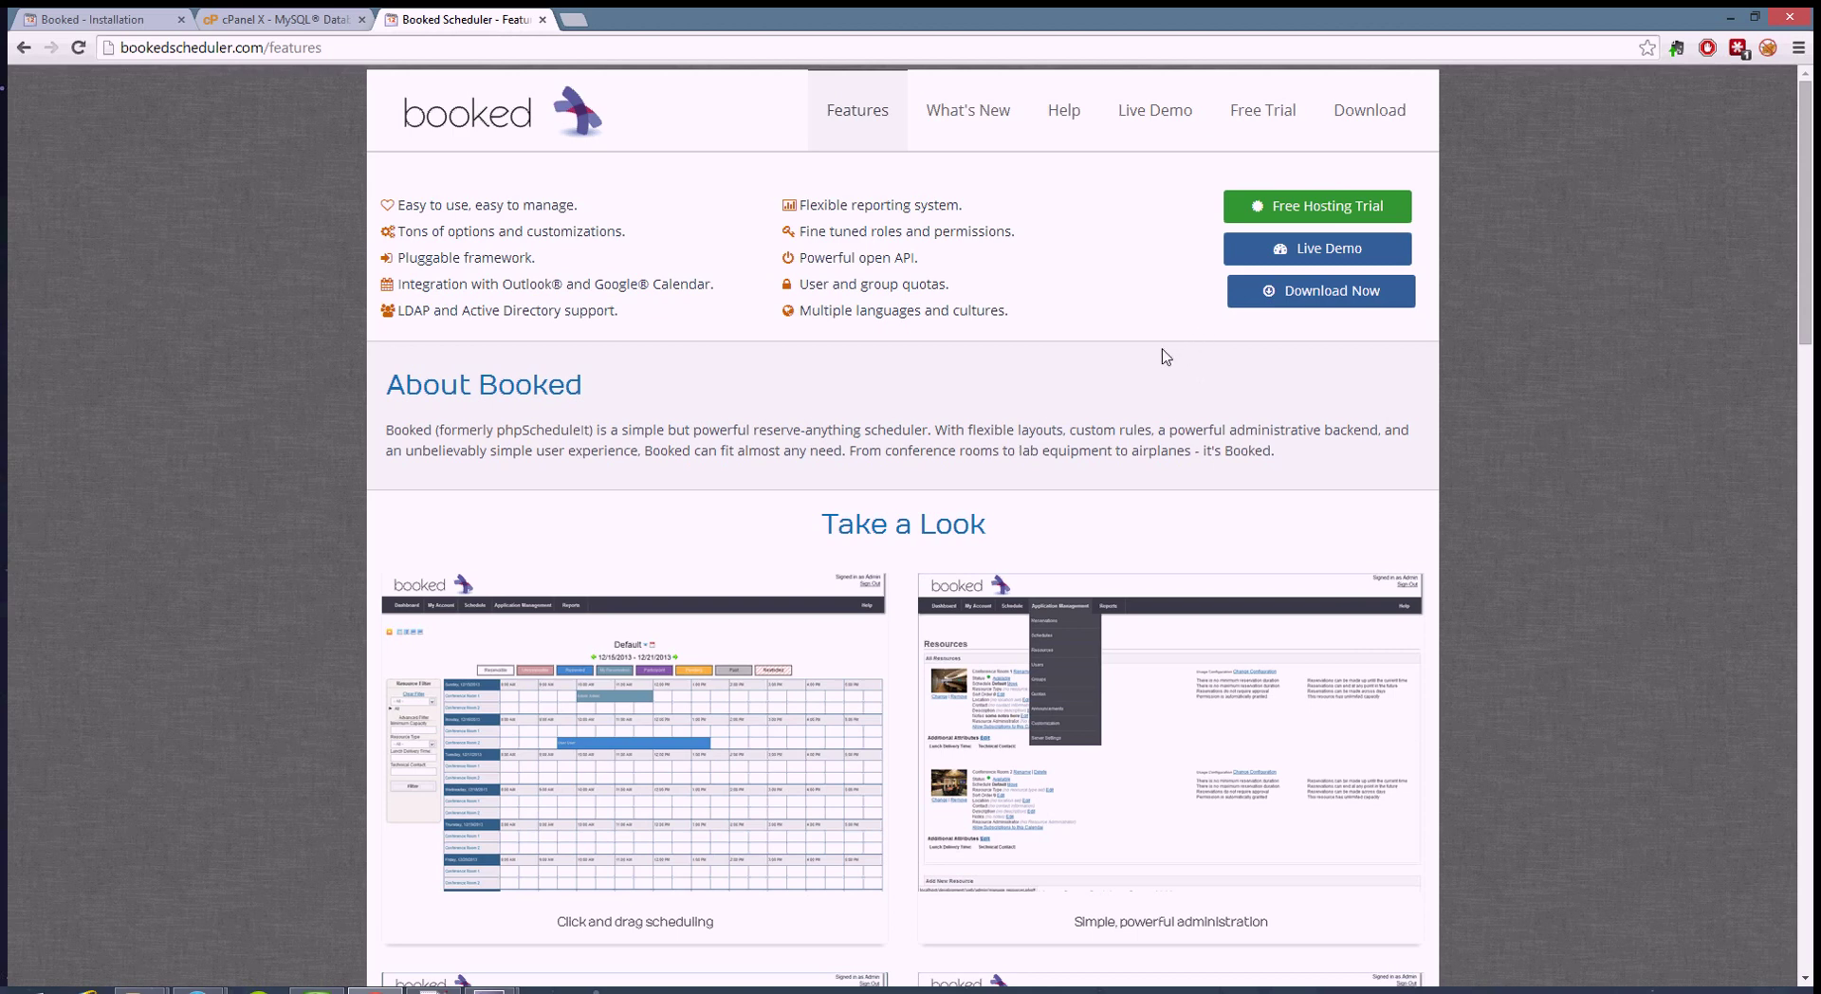
Step: Leave the Booked features page for the cPanel MySQL Database Wizard tab
double_click(218, 46)
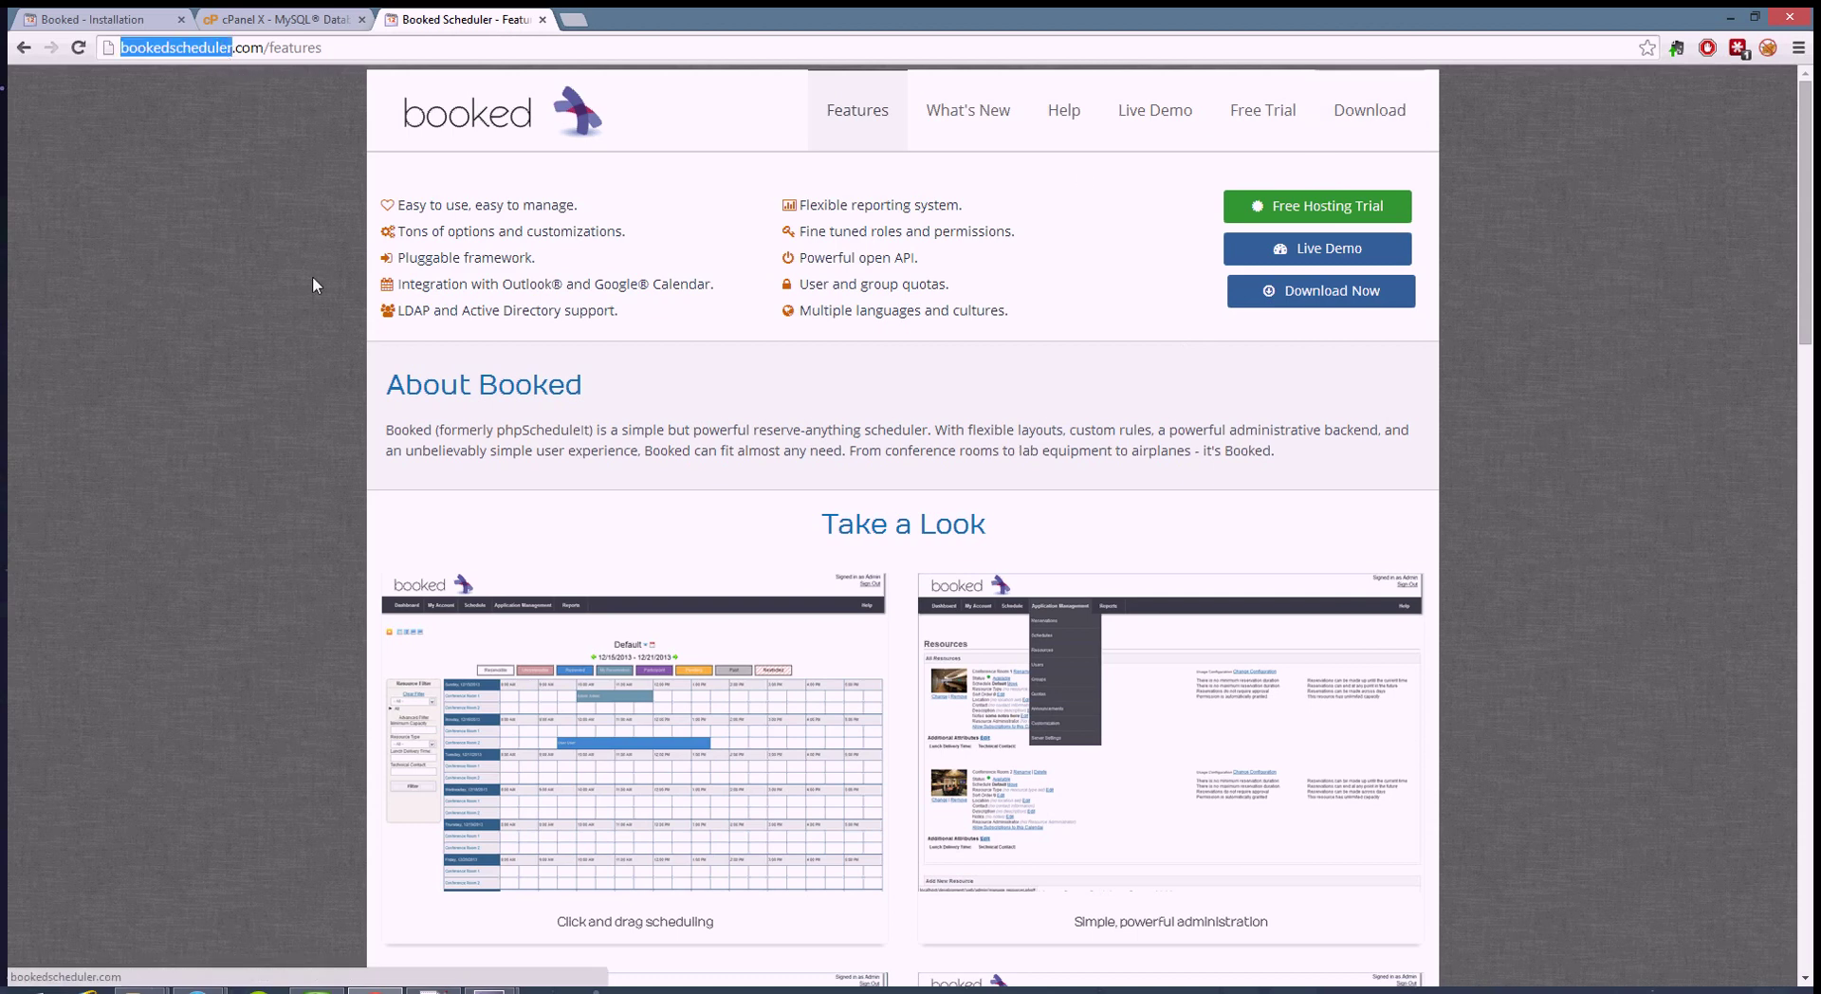
click(298, 23)
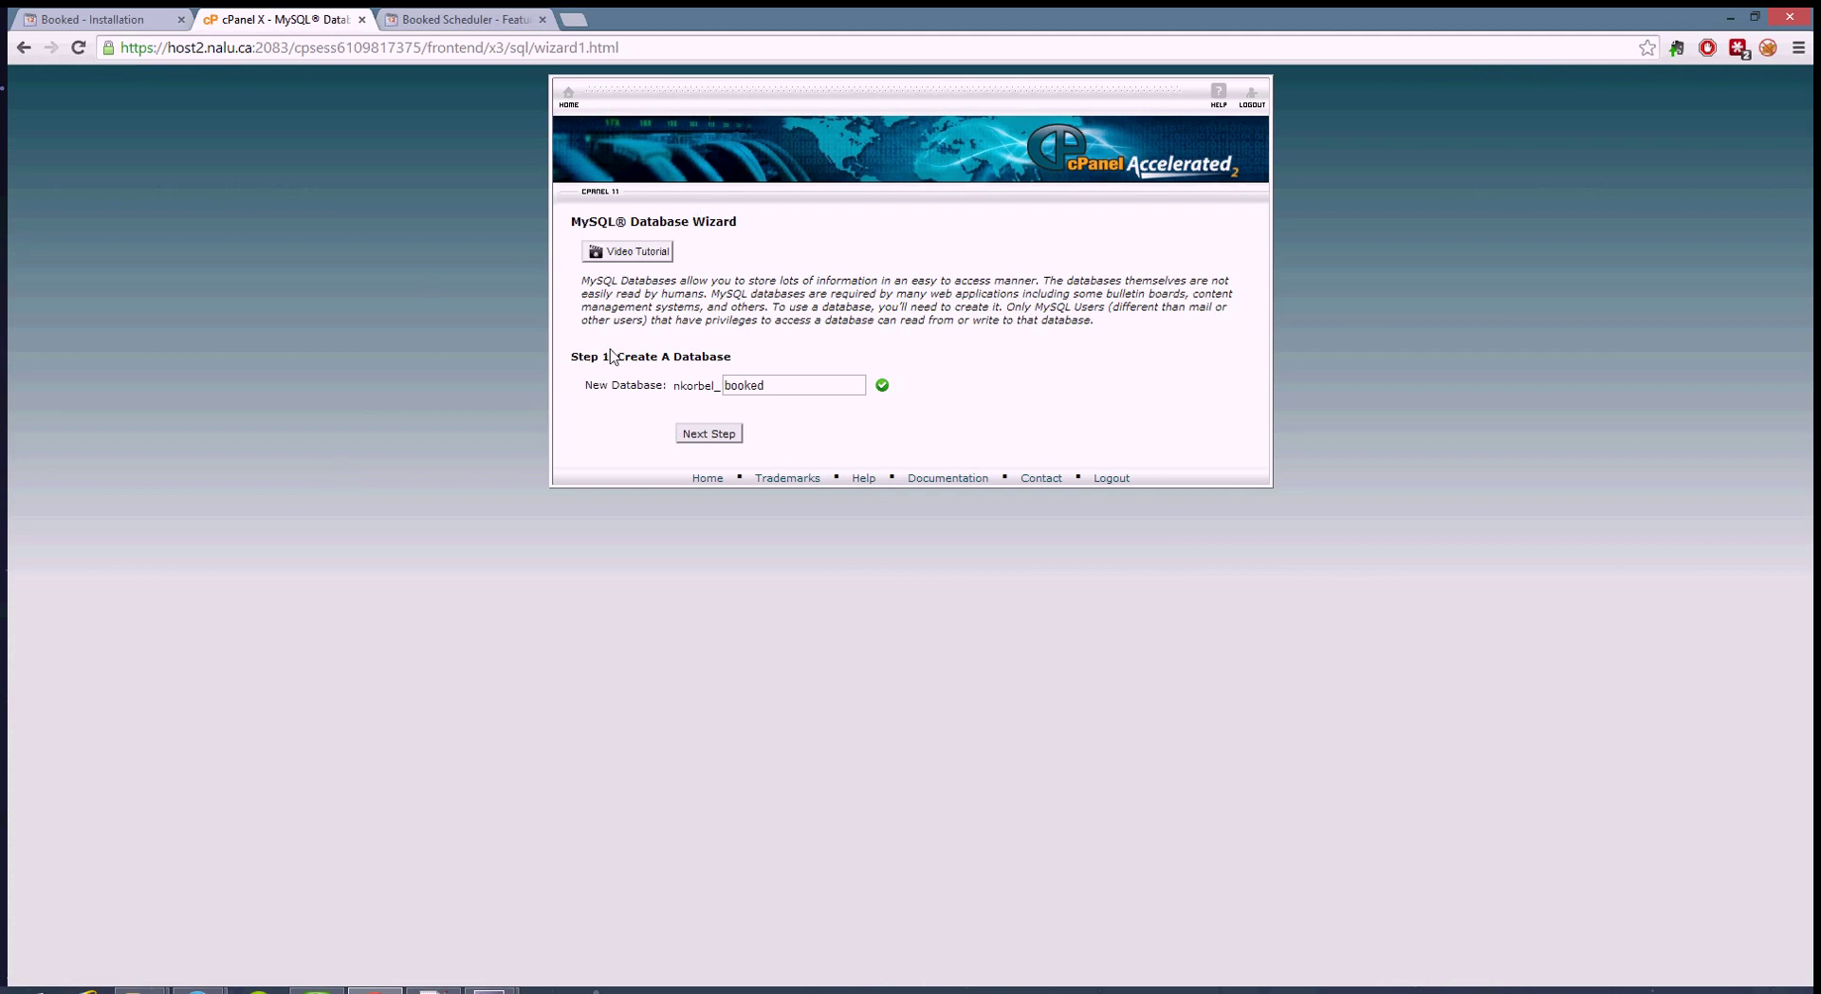
Step: Confirm 'booked' as the new database name in the wizard's Step 1
click(783, 388)
Step: Create the booked database, then add a database user named 'user' with a confirmed password
click(709, 433)
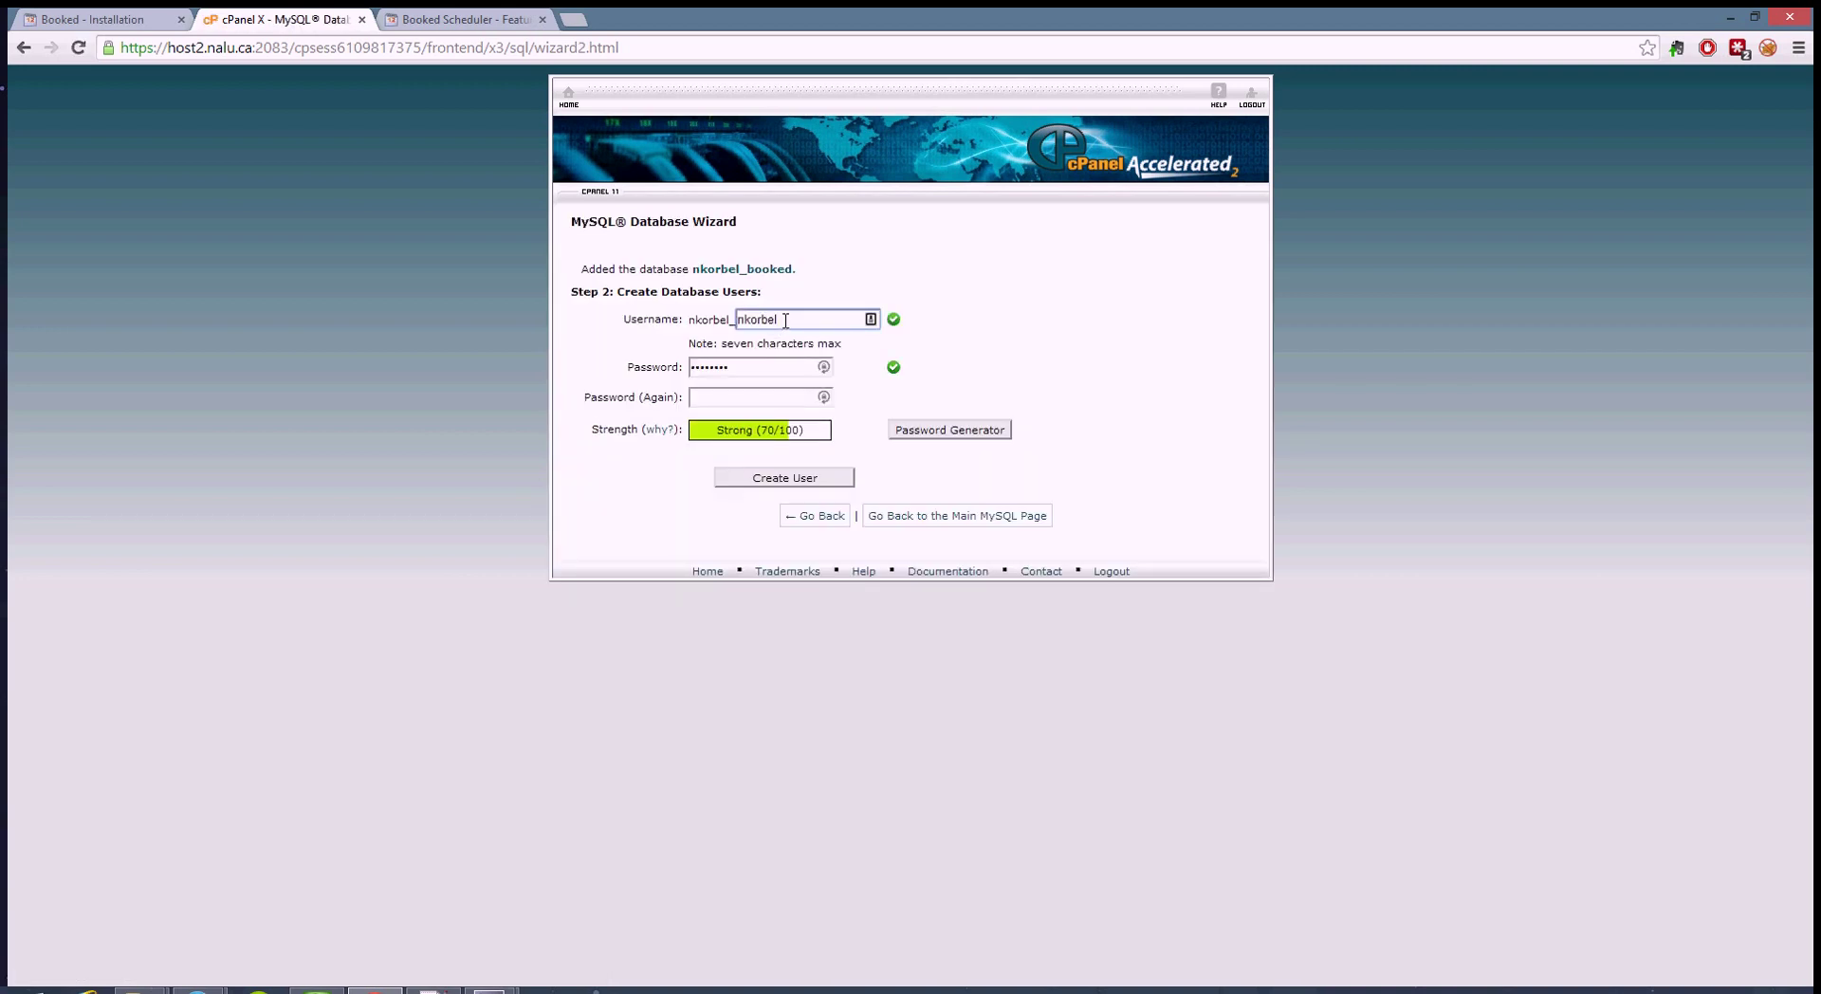
drag(786, 321, 714, 323)
text(user)
key(Tab)
text(••••••••)
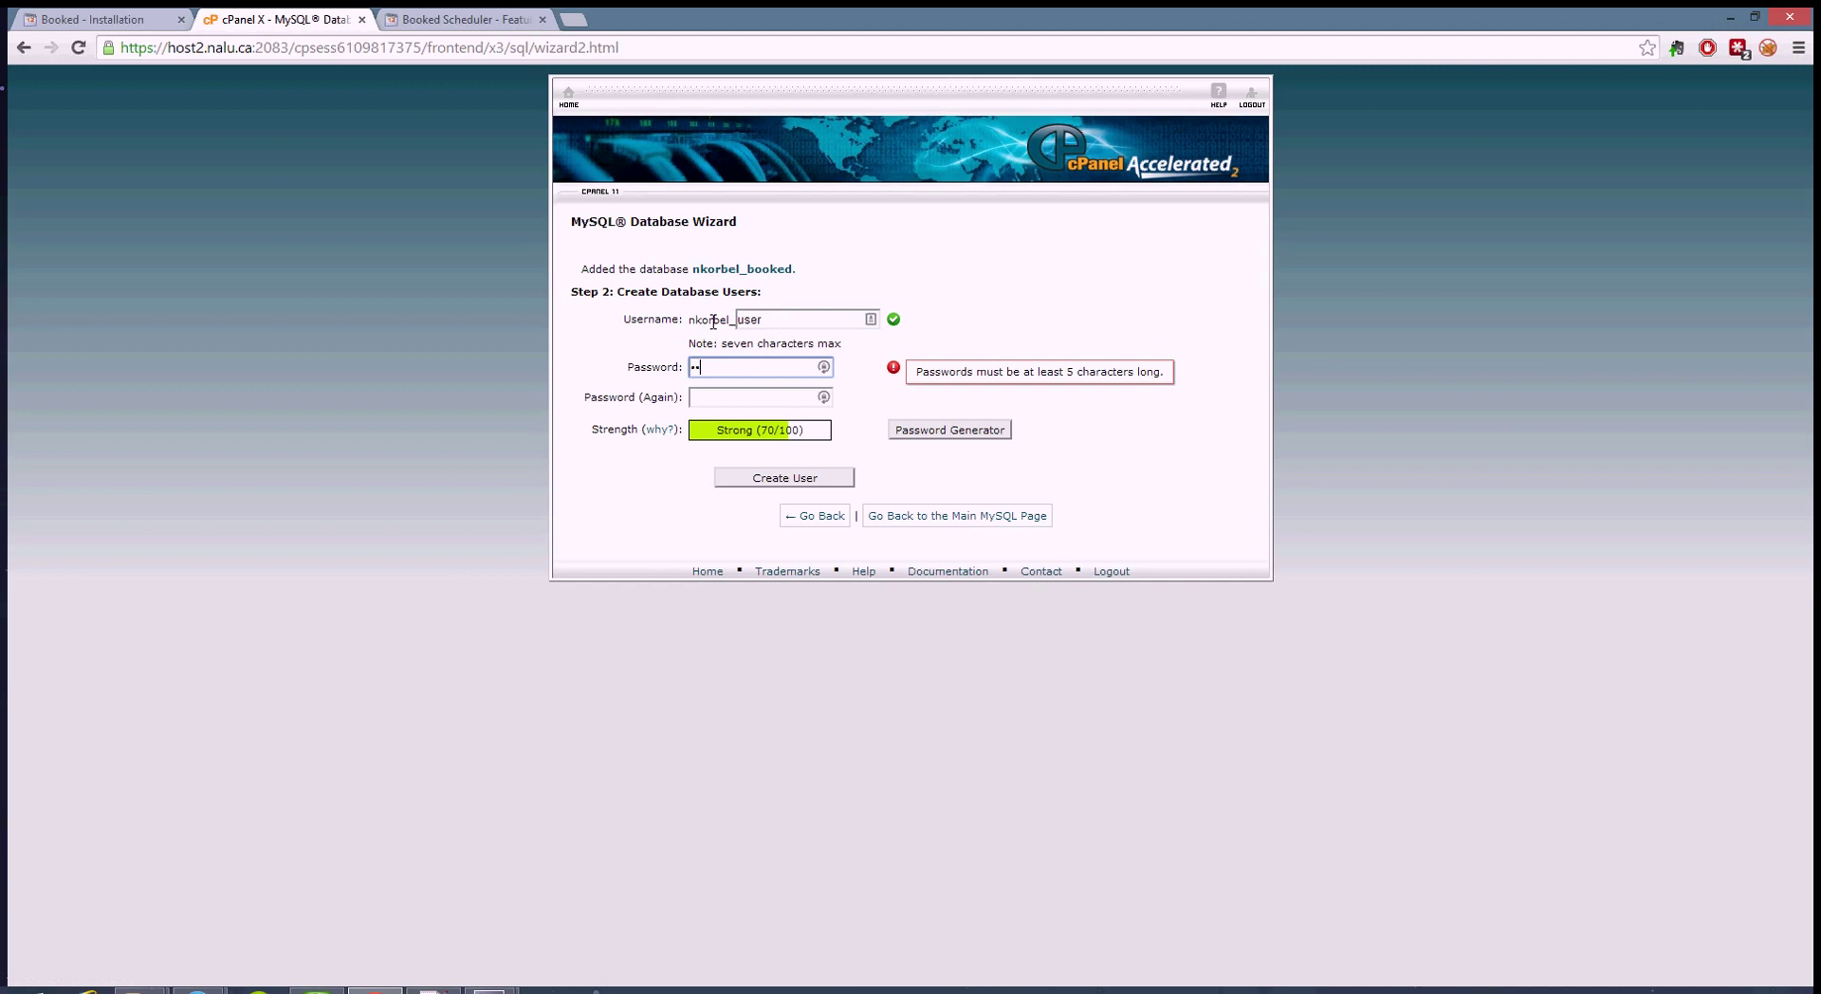
key(Tab)
text(••••••••)
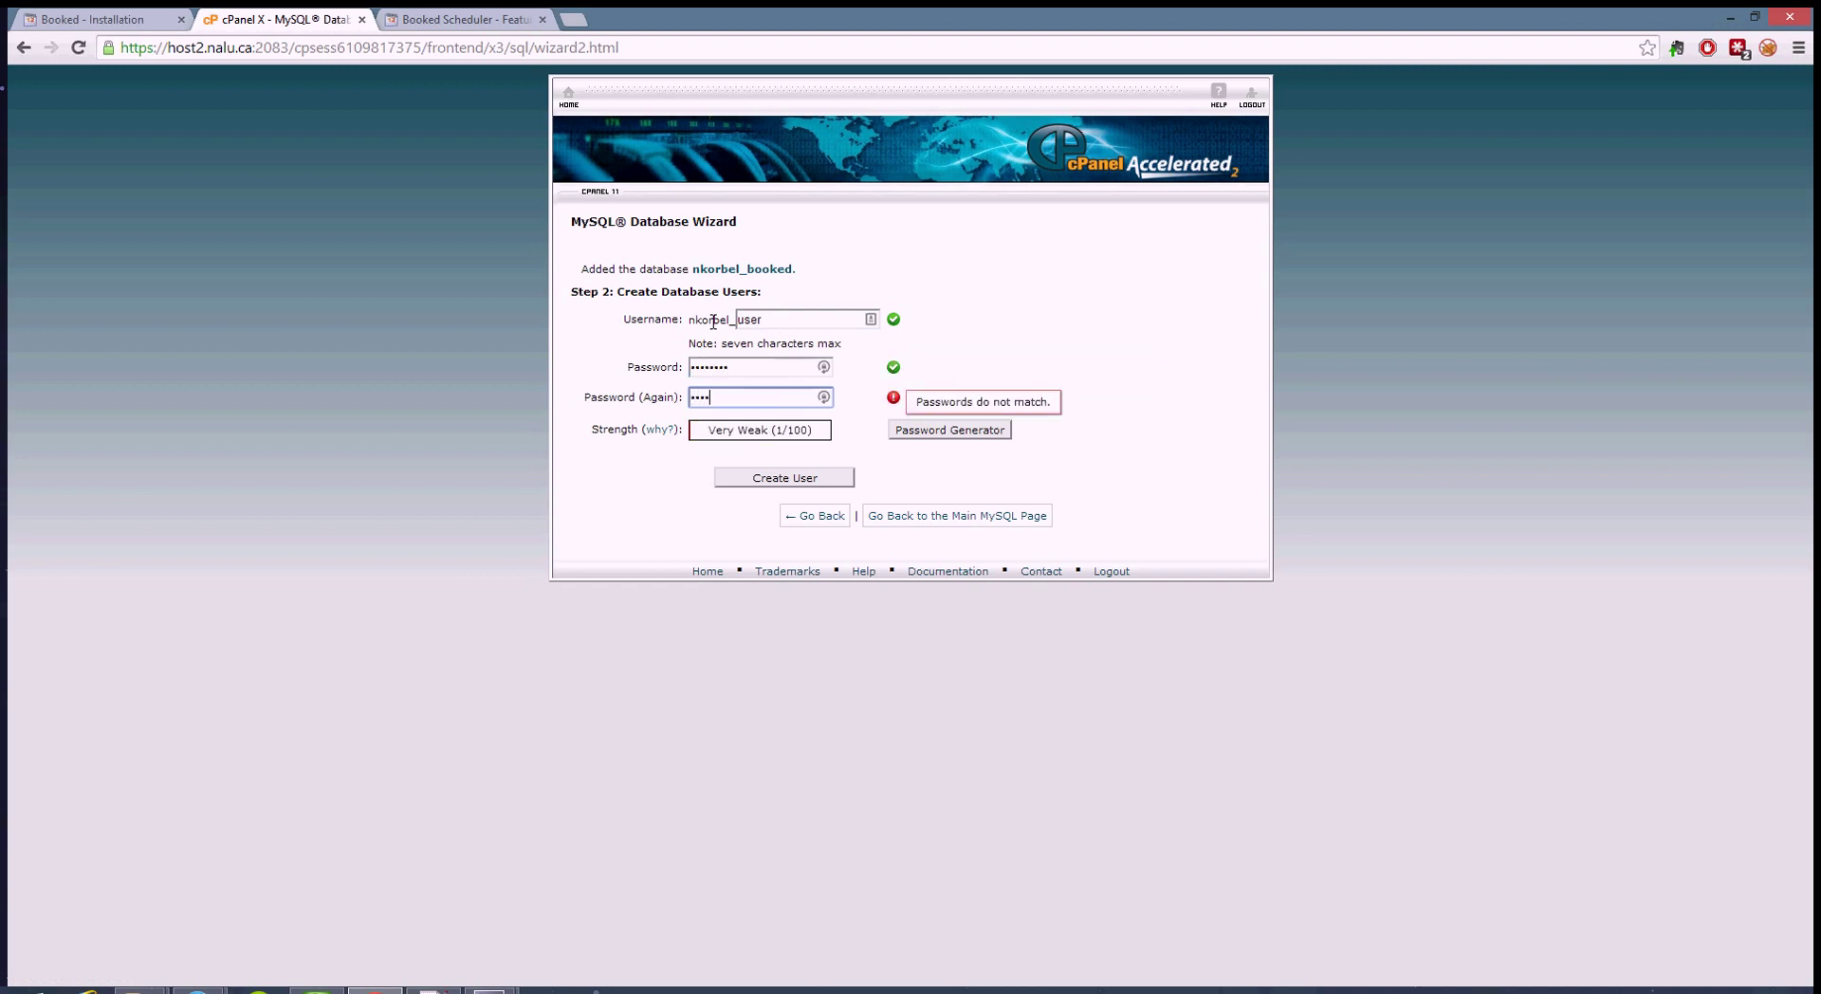
click(795, 479)
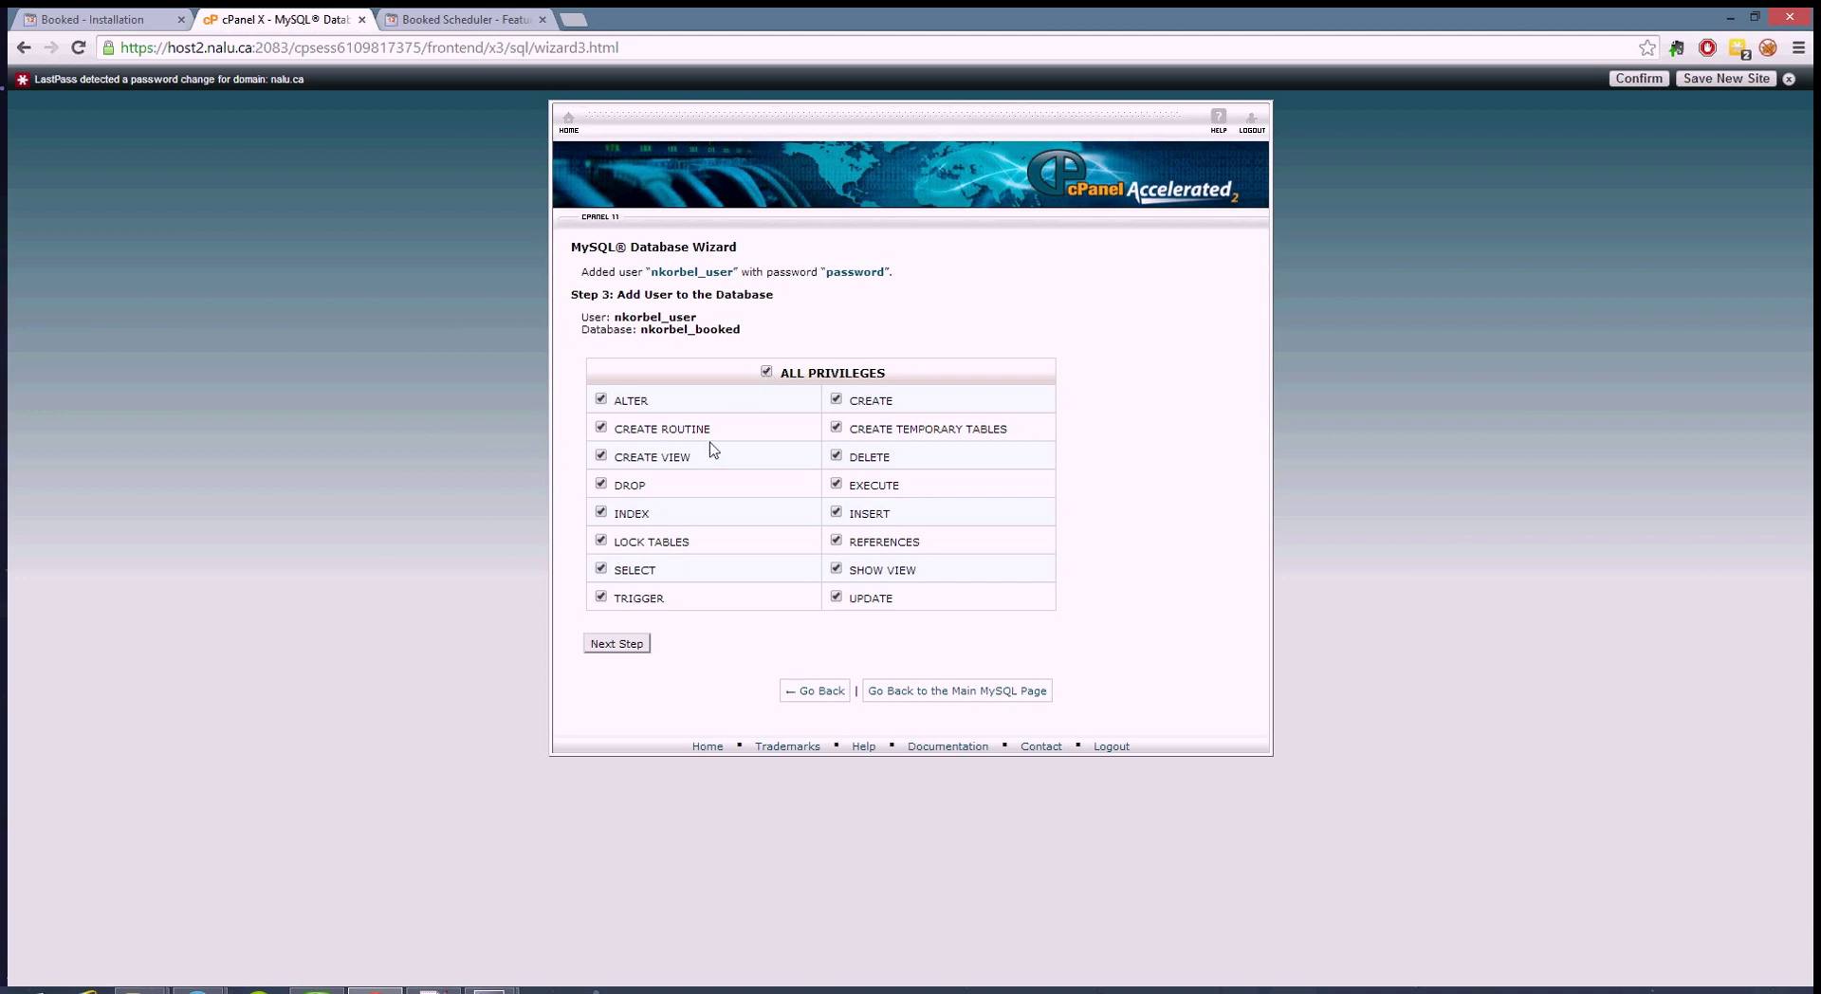
Step: Grant the new user ALL PRIVILEGES on the booked database and finish the wizard
click(637, 643)
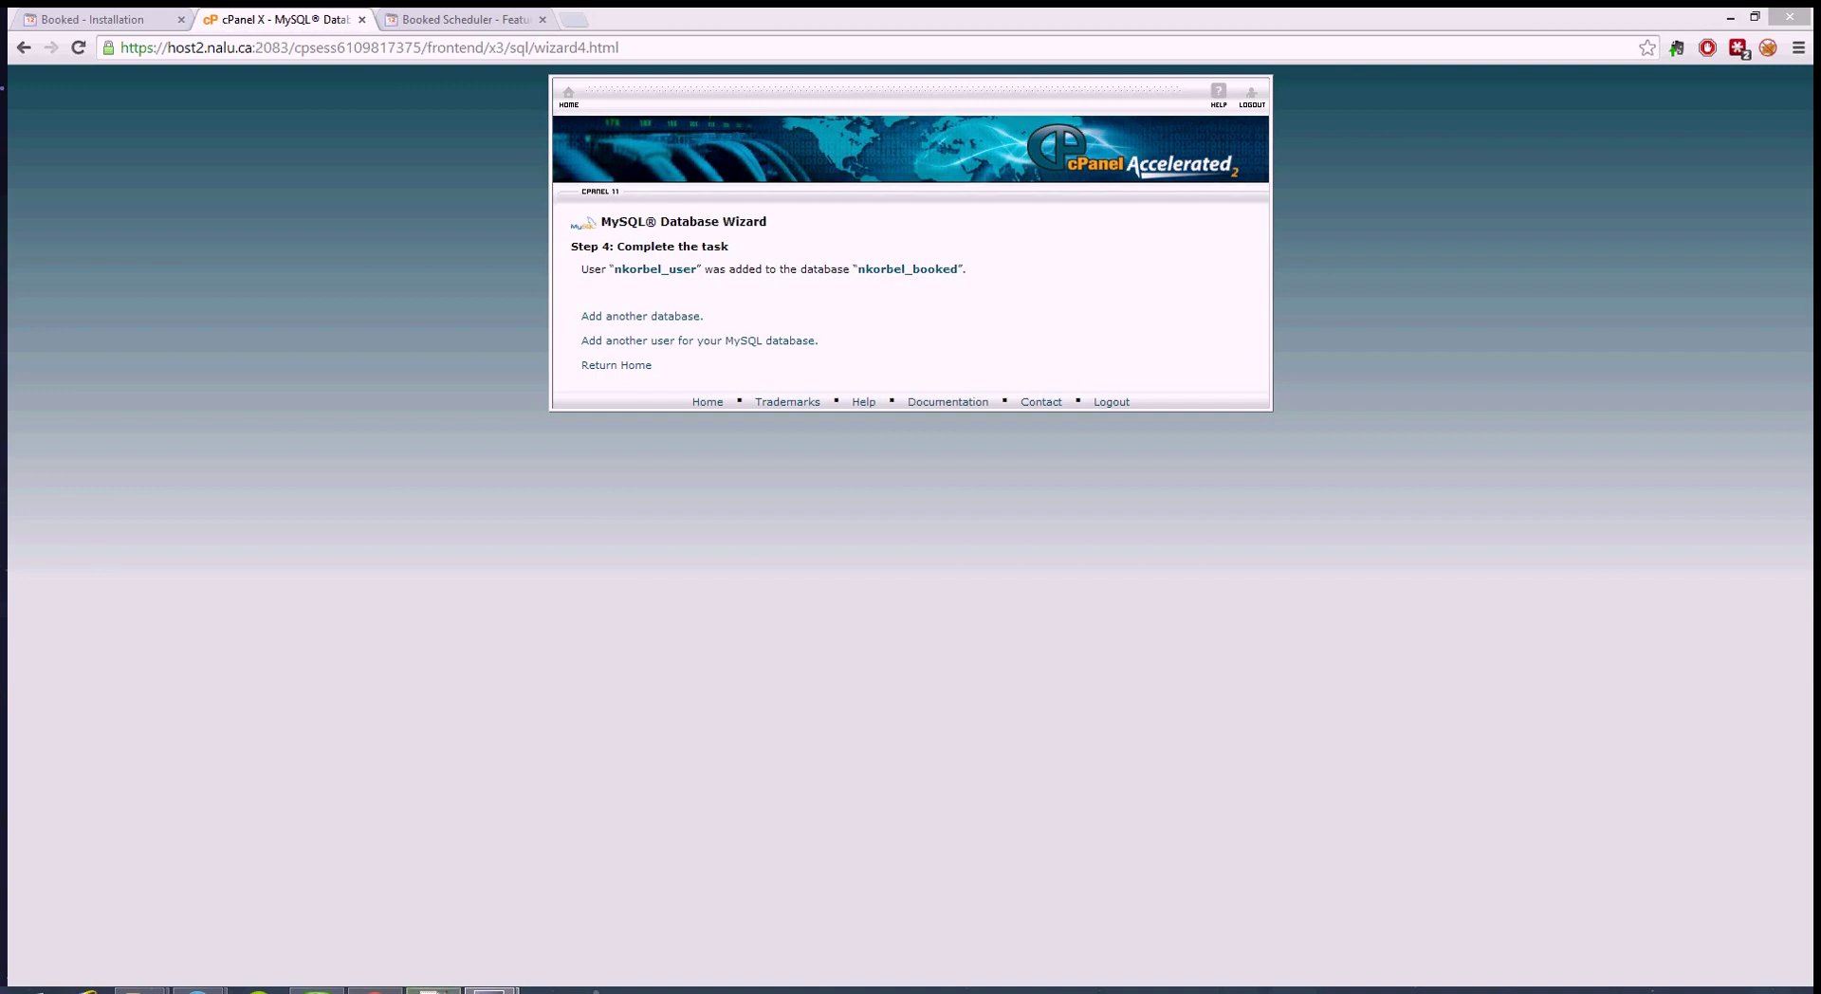
click(433, 990)
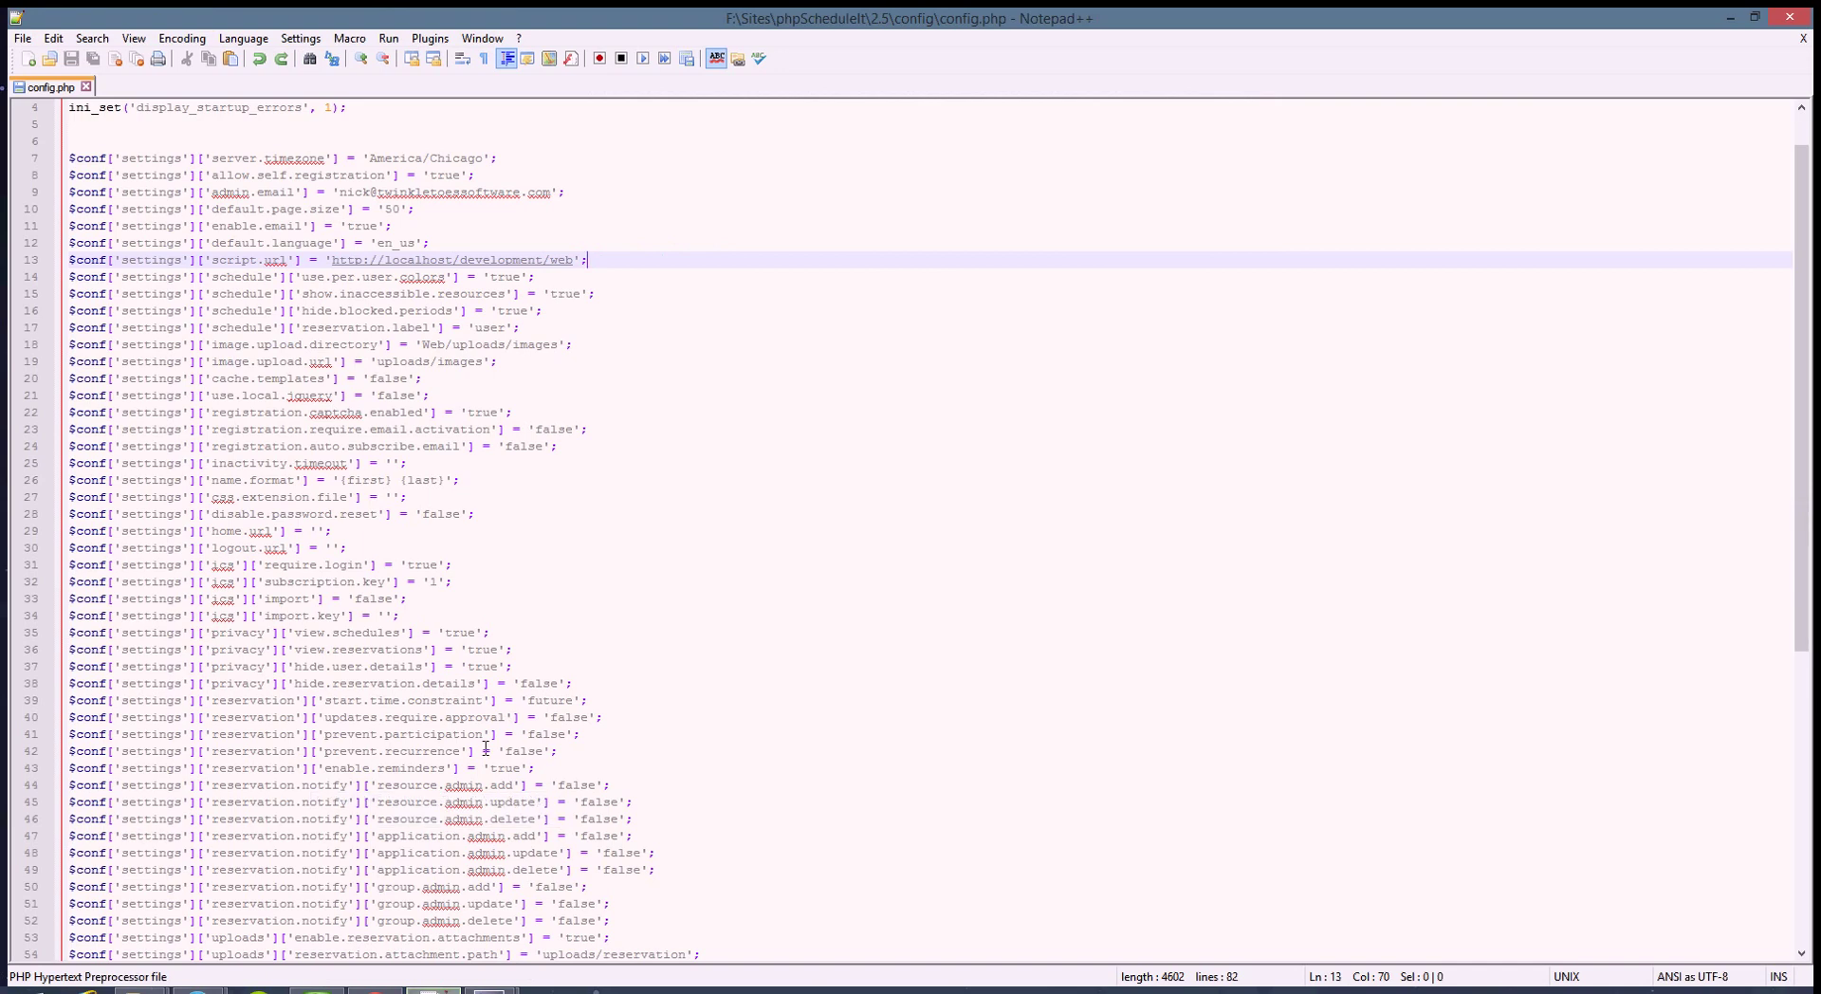
click(343, 193)
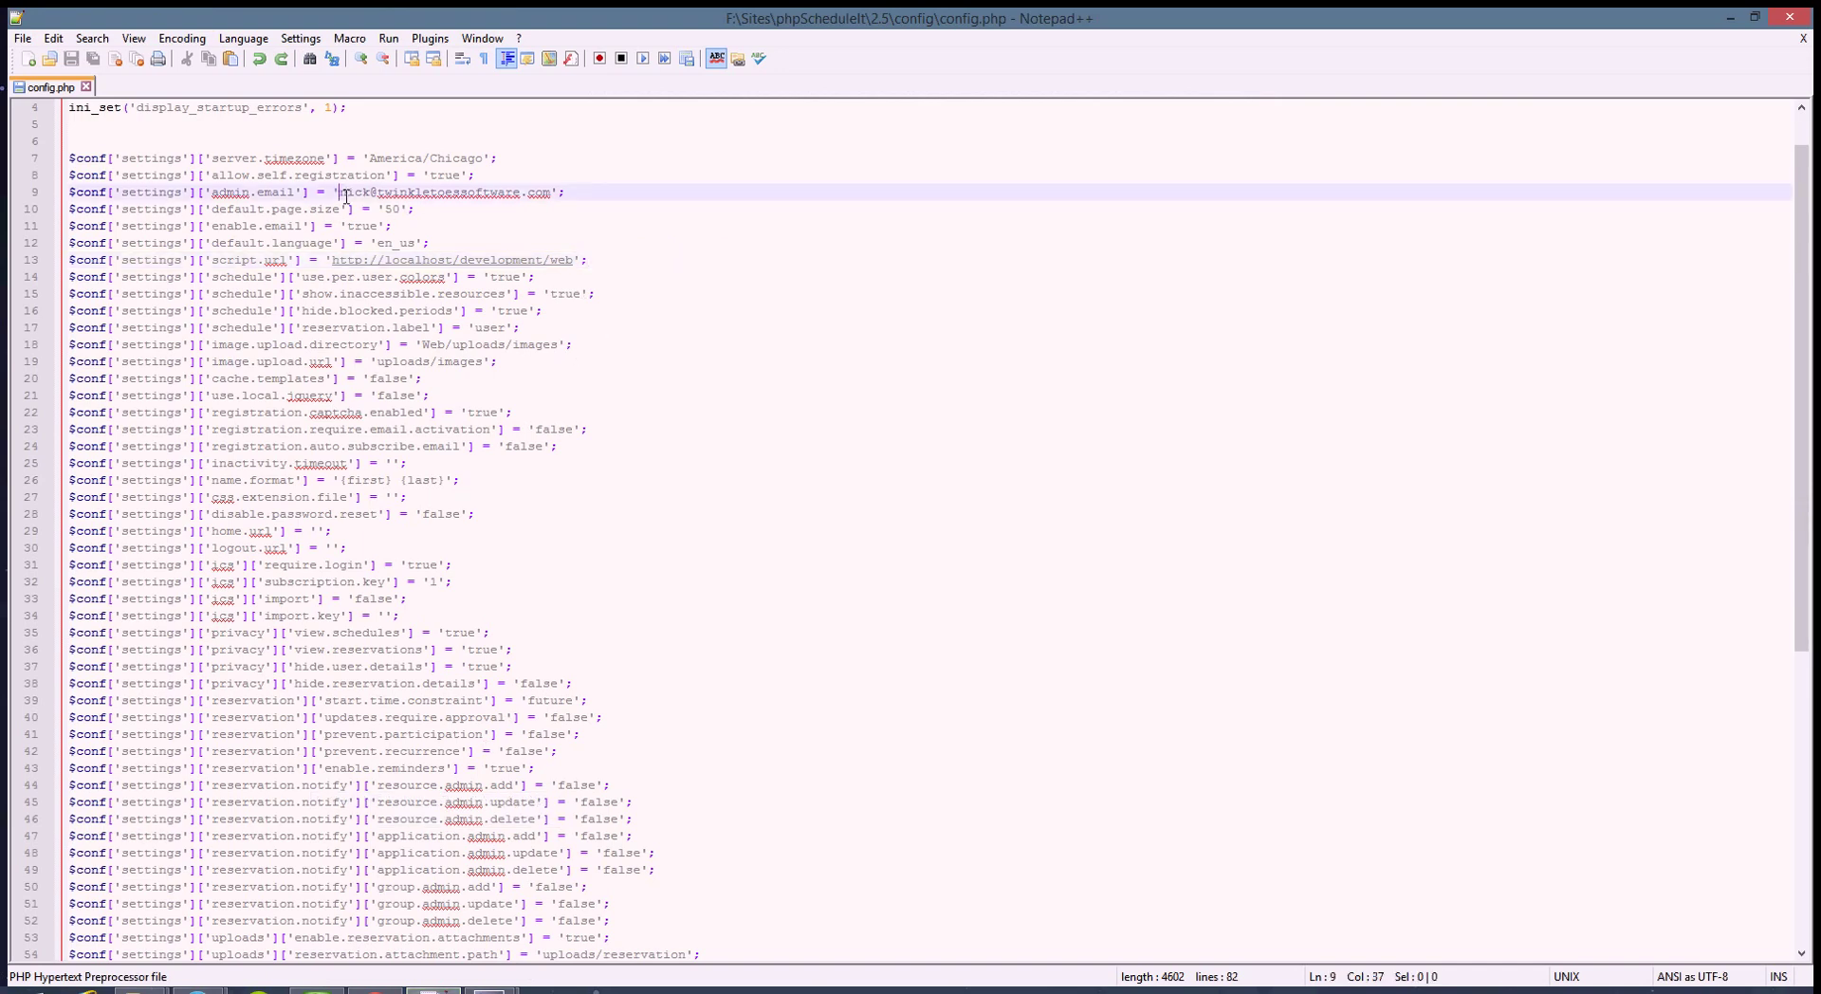
drag(343, 193, 551, 194)
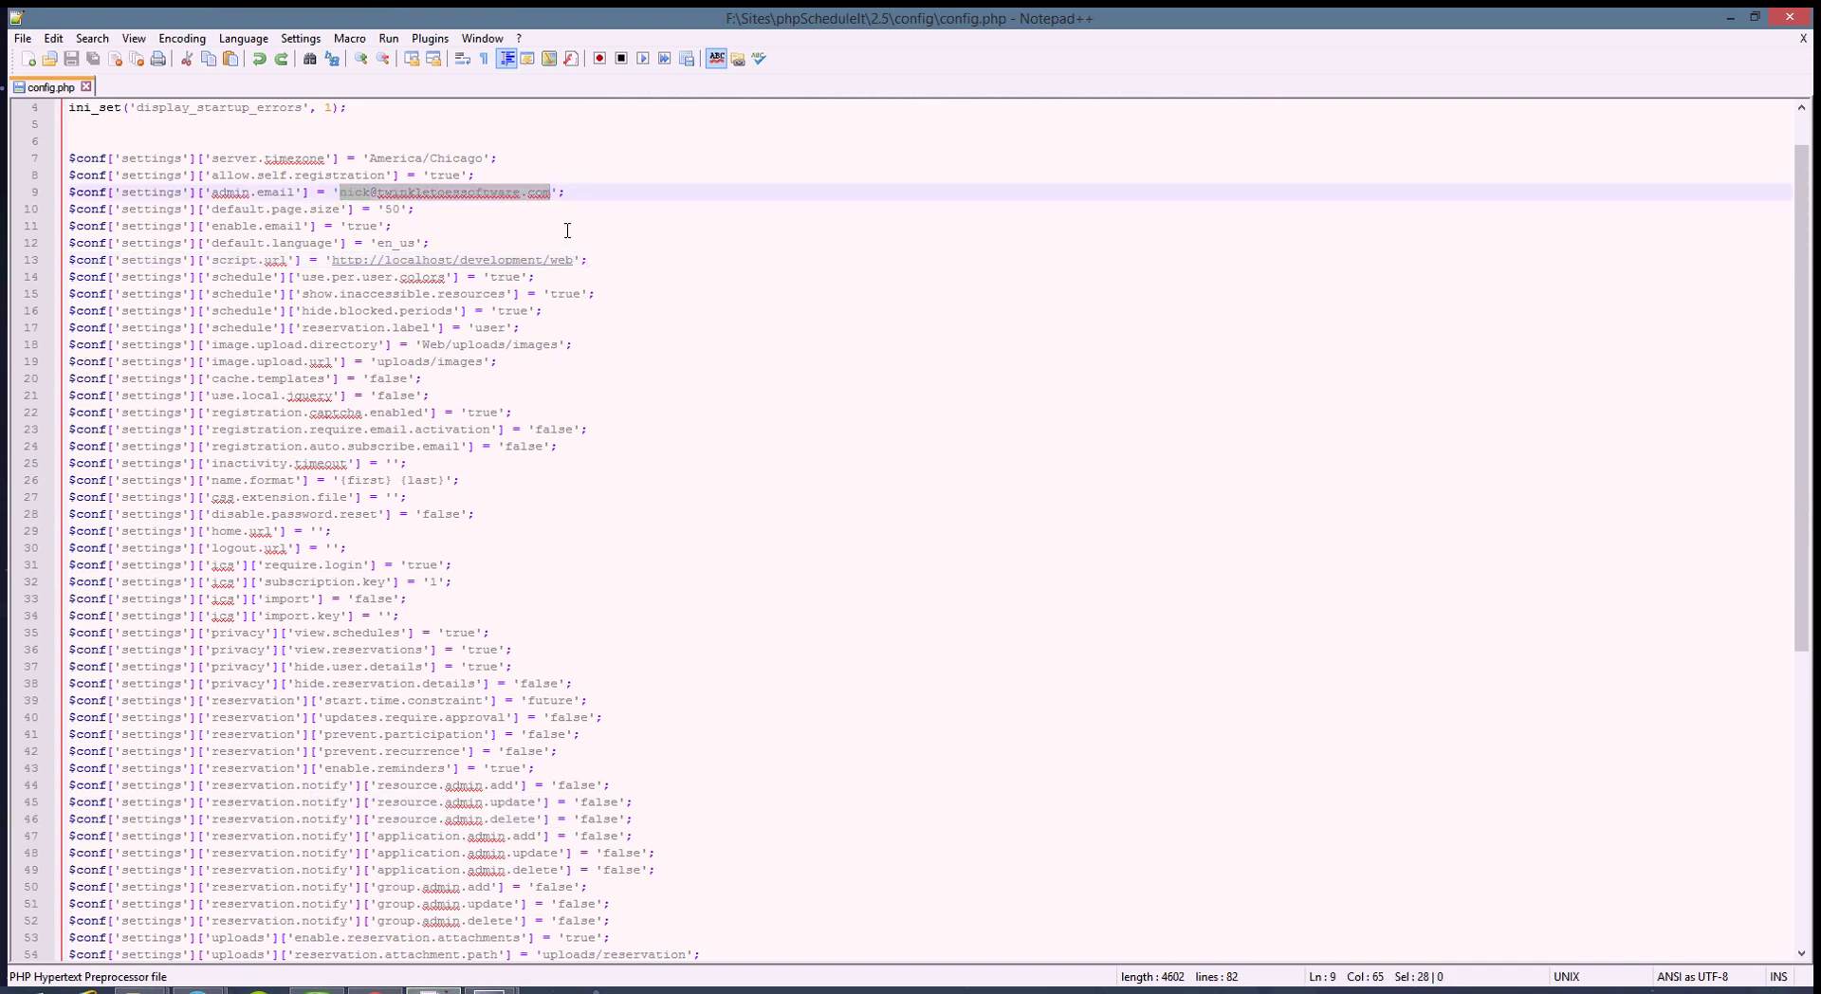
click(571, 231)
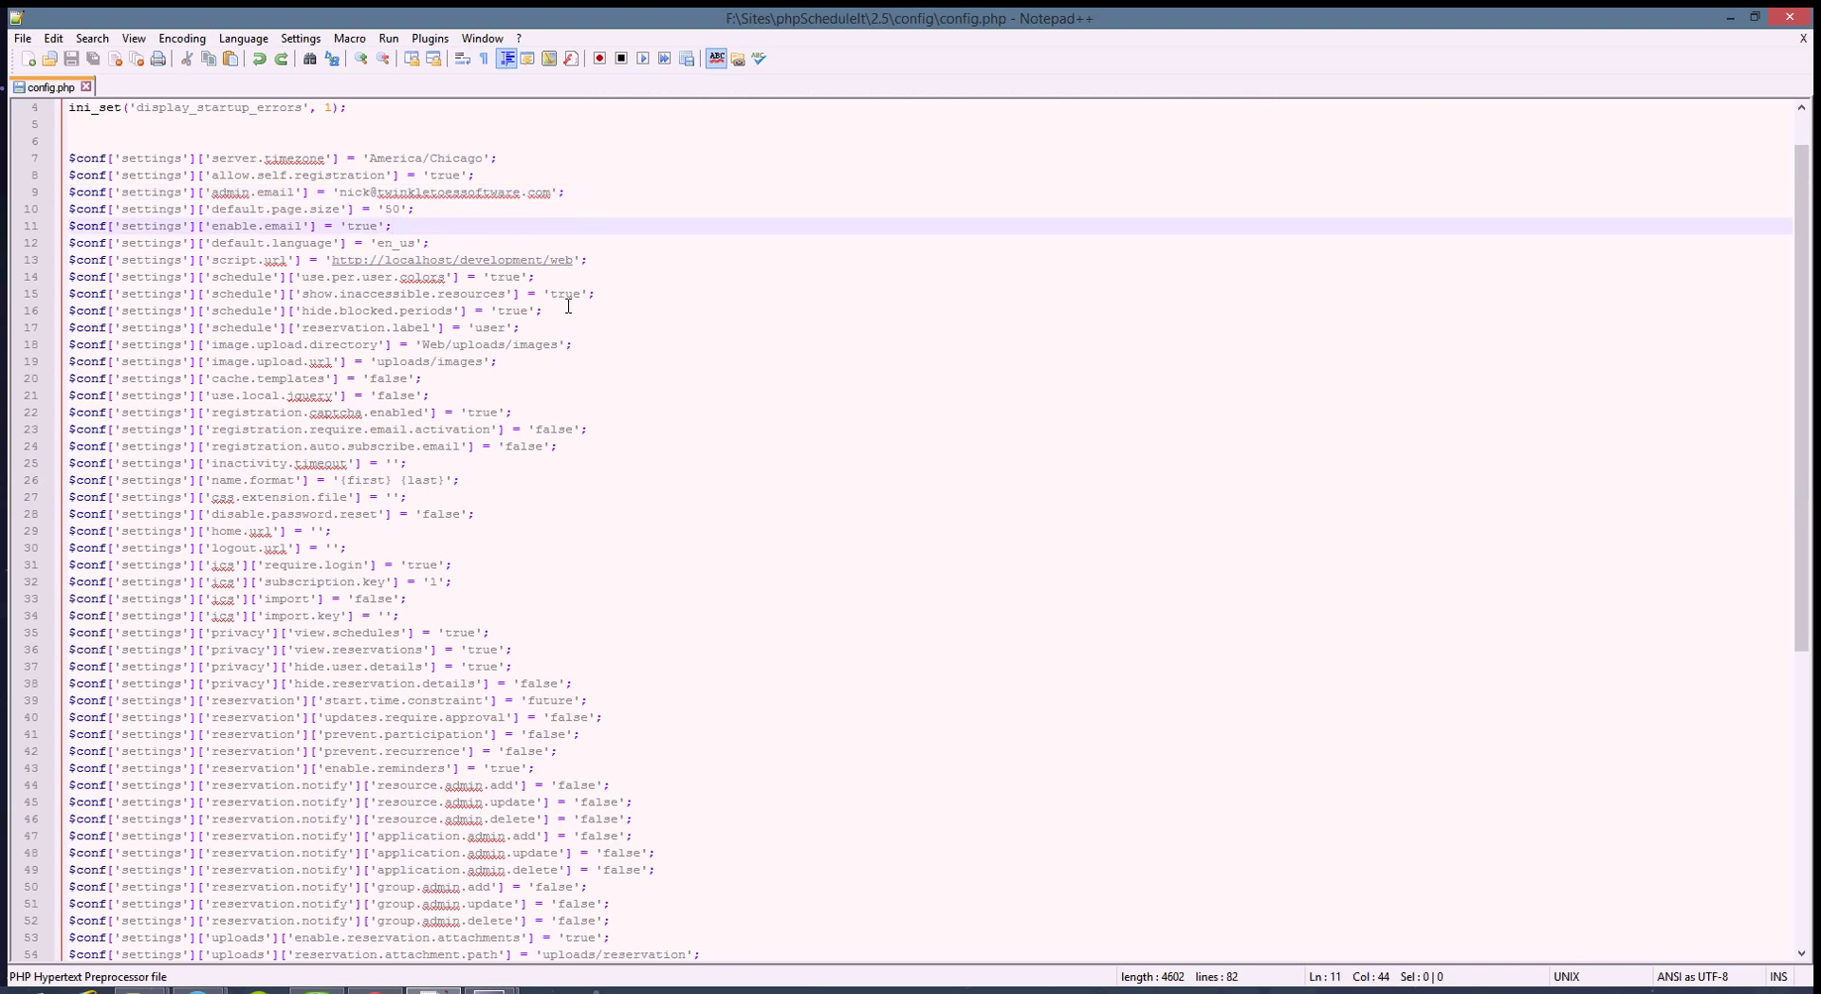
click(649, 384)
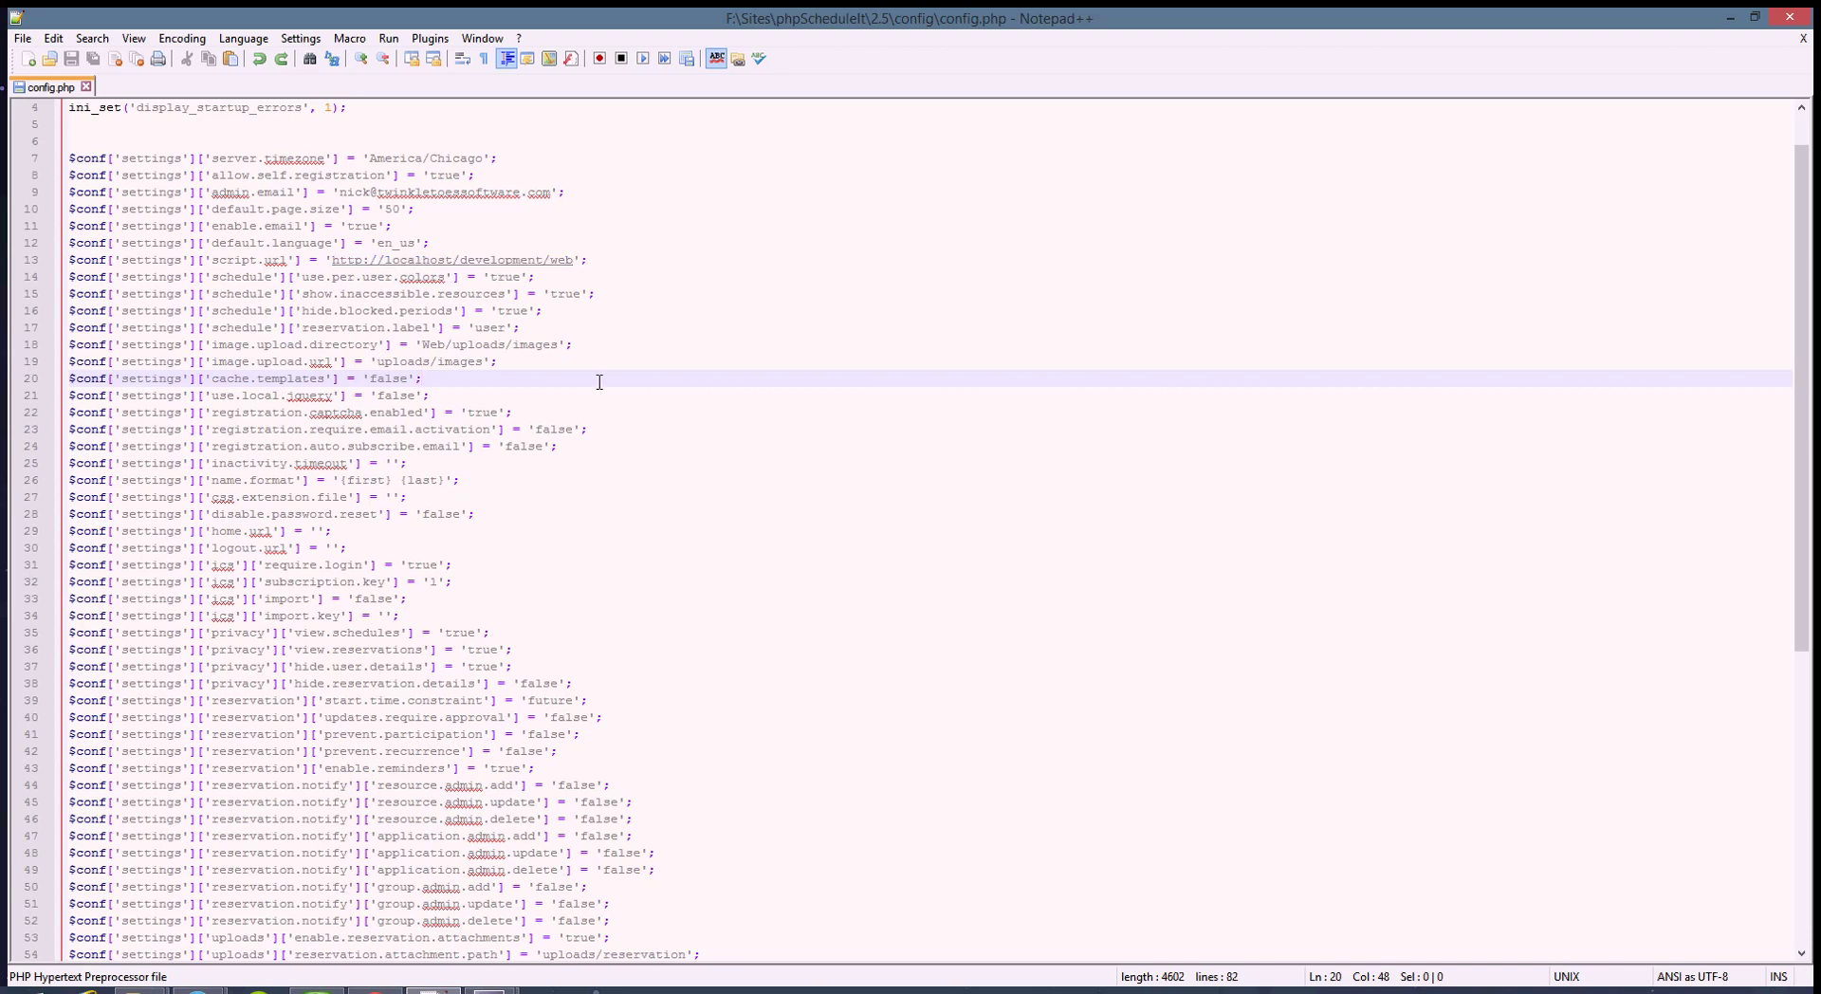
click(587, 444)
scroll(589, 446, down, 10)
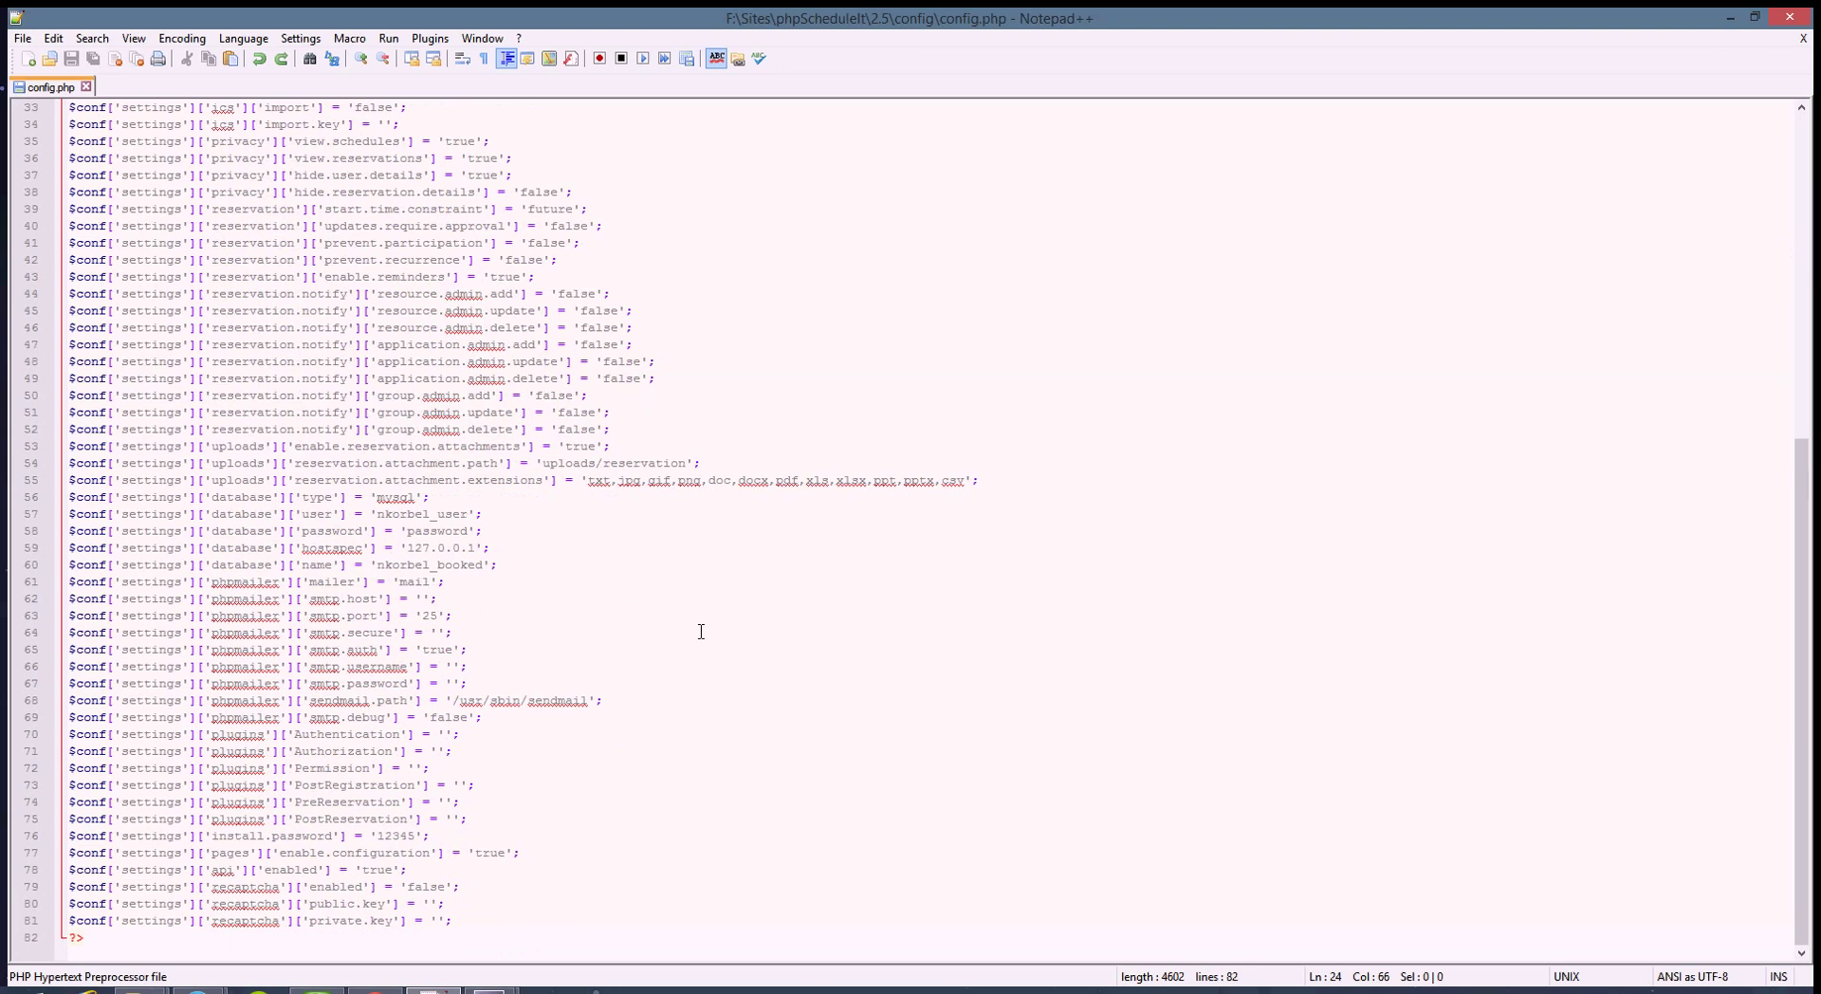
double_click(414, 517)
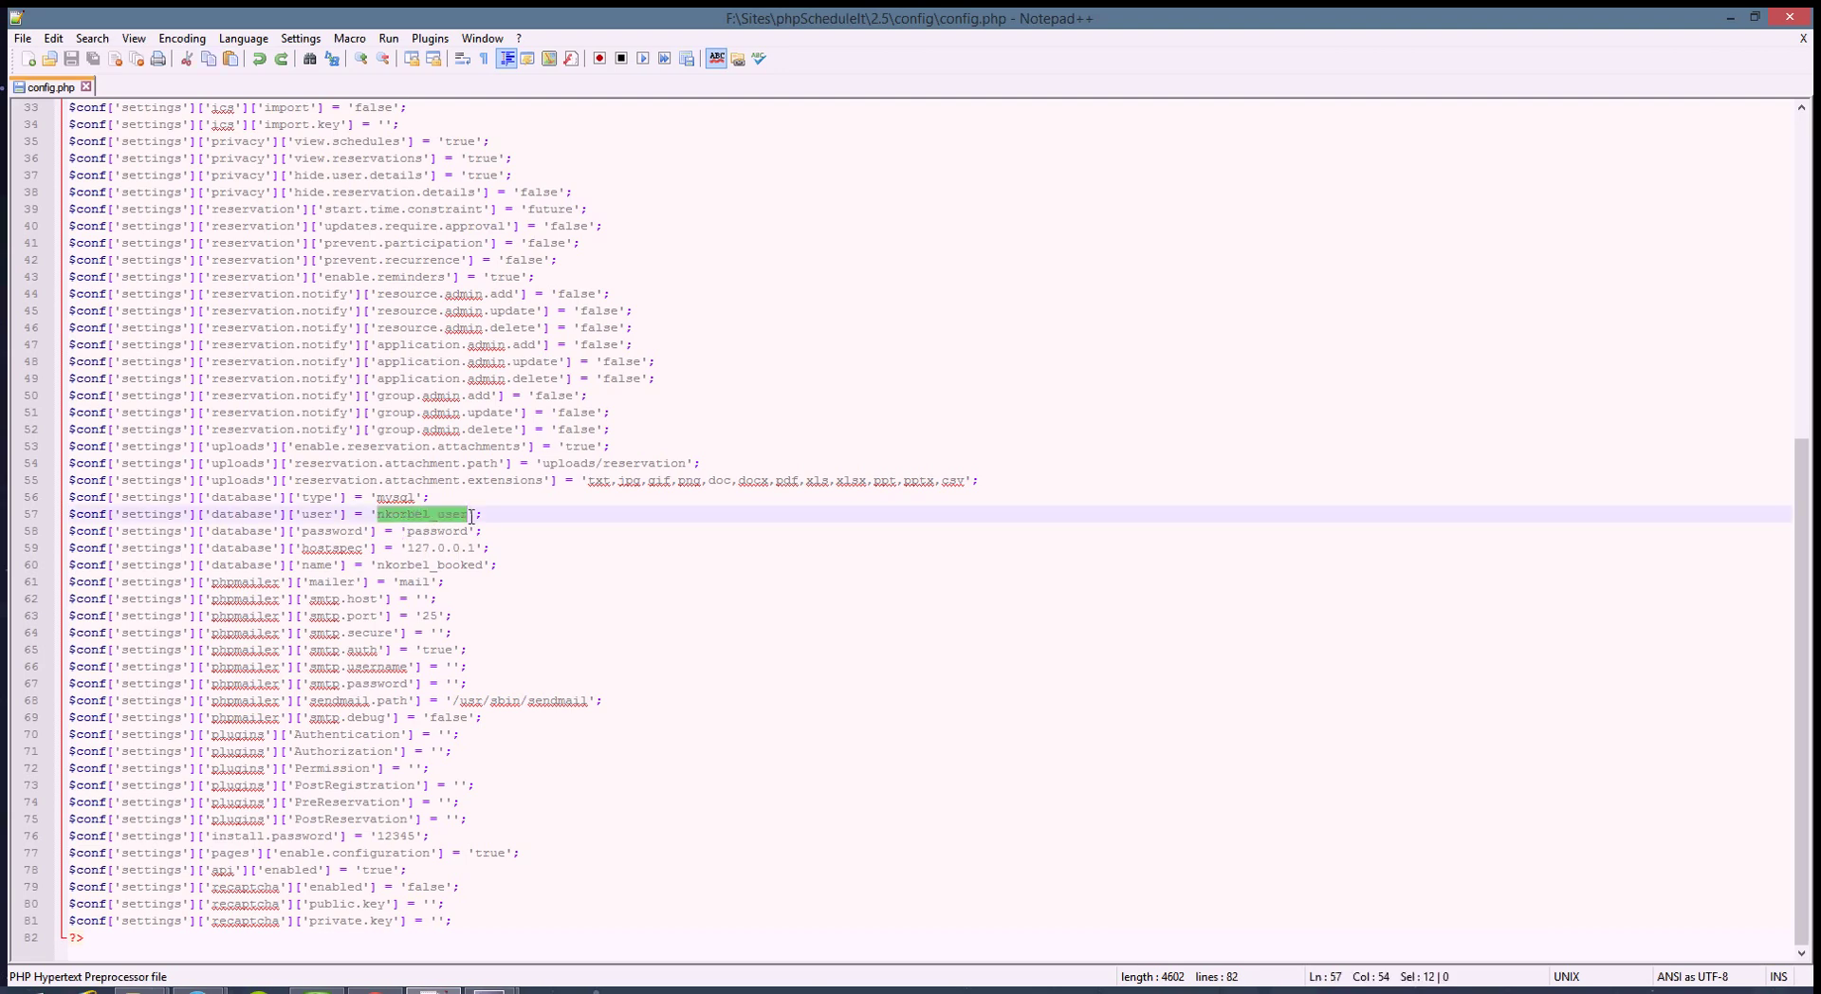
drag(437, 516, 379, 517)
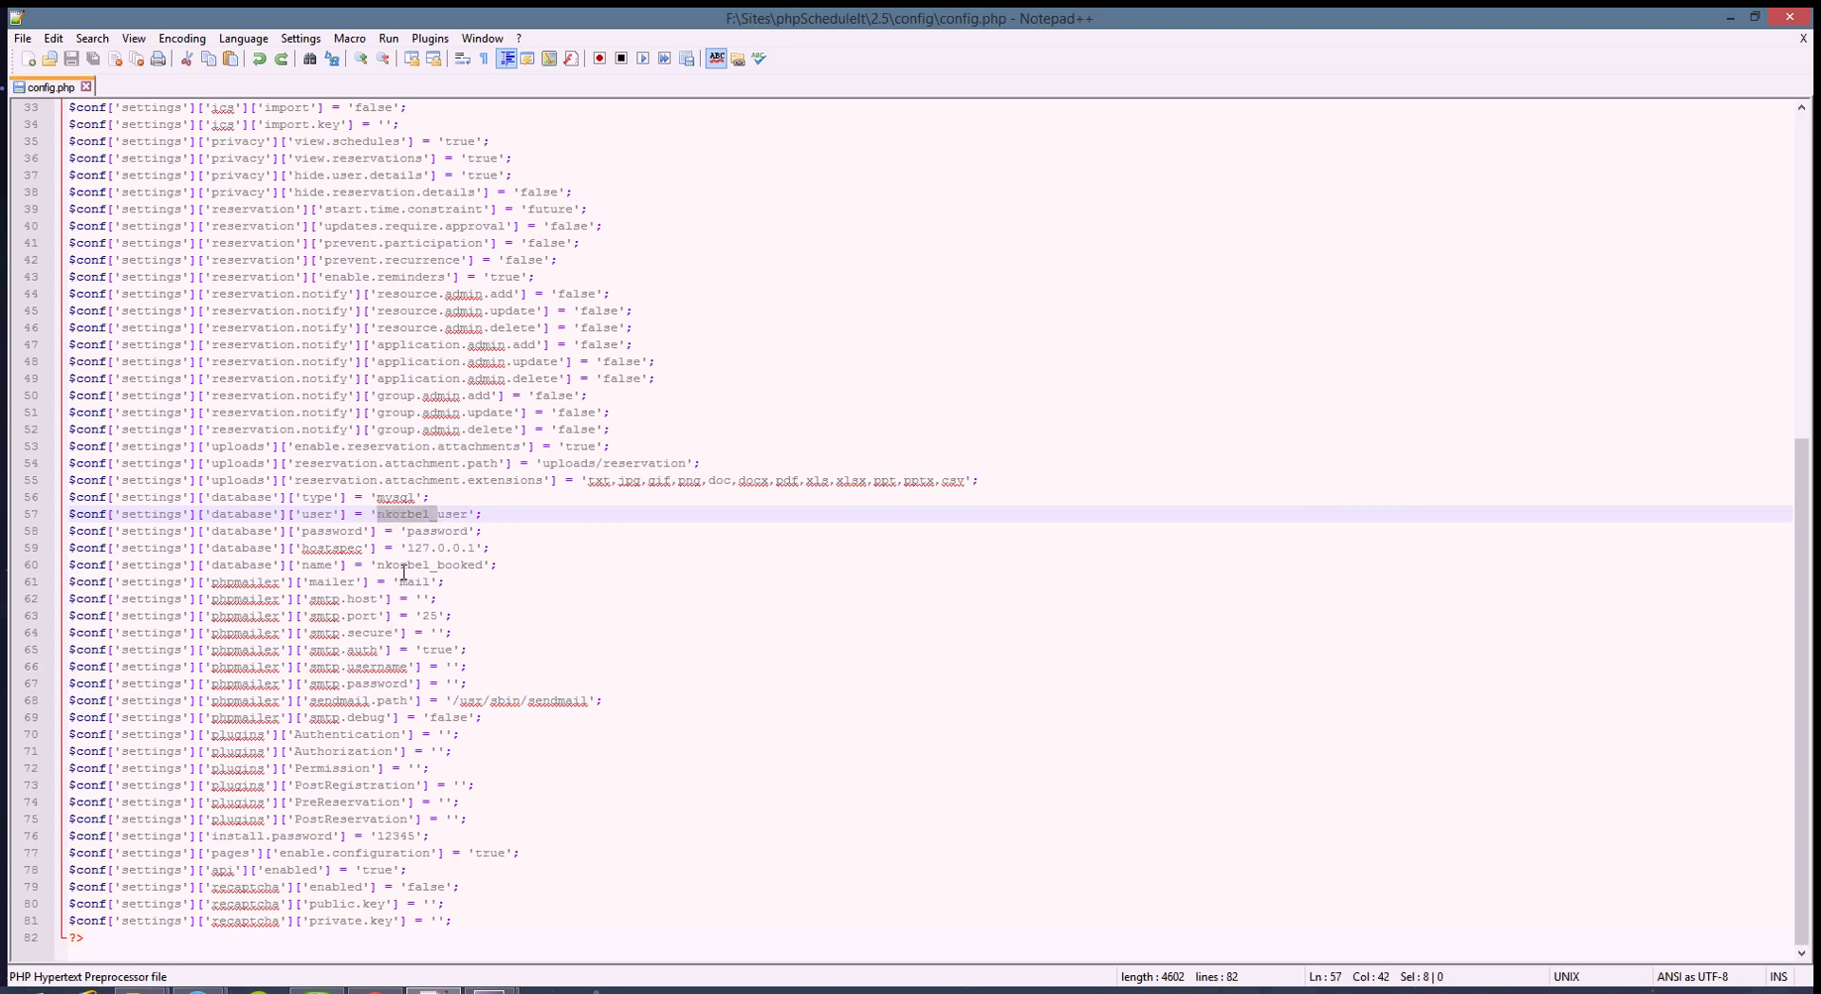
click(431, 566)
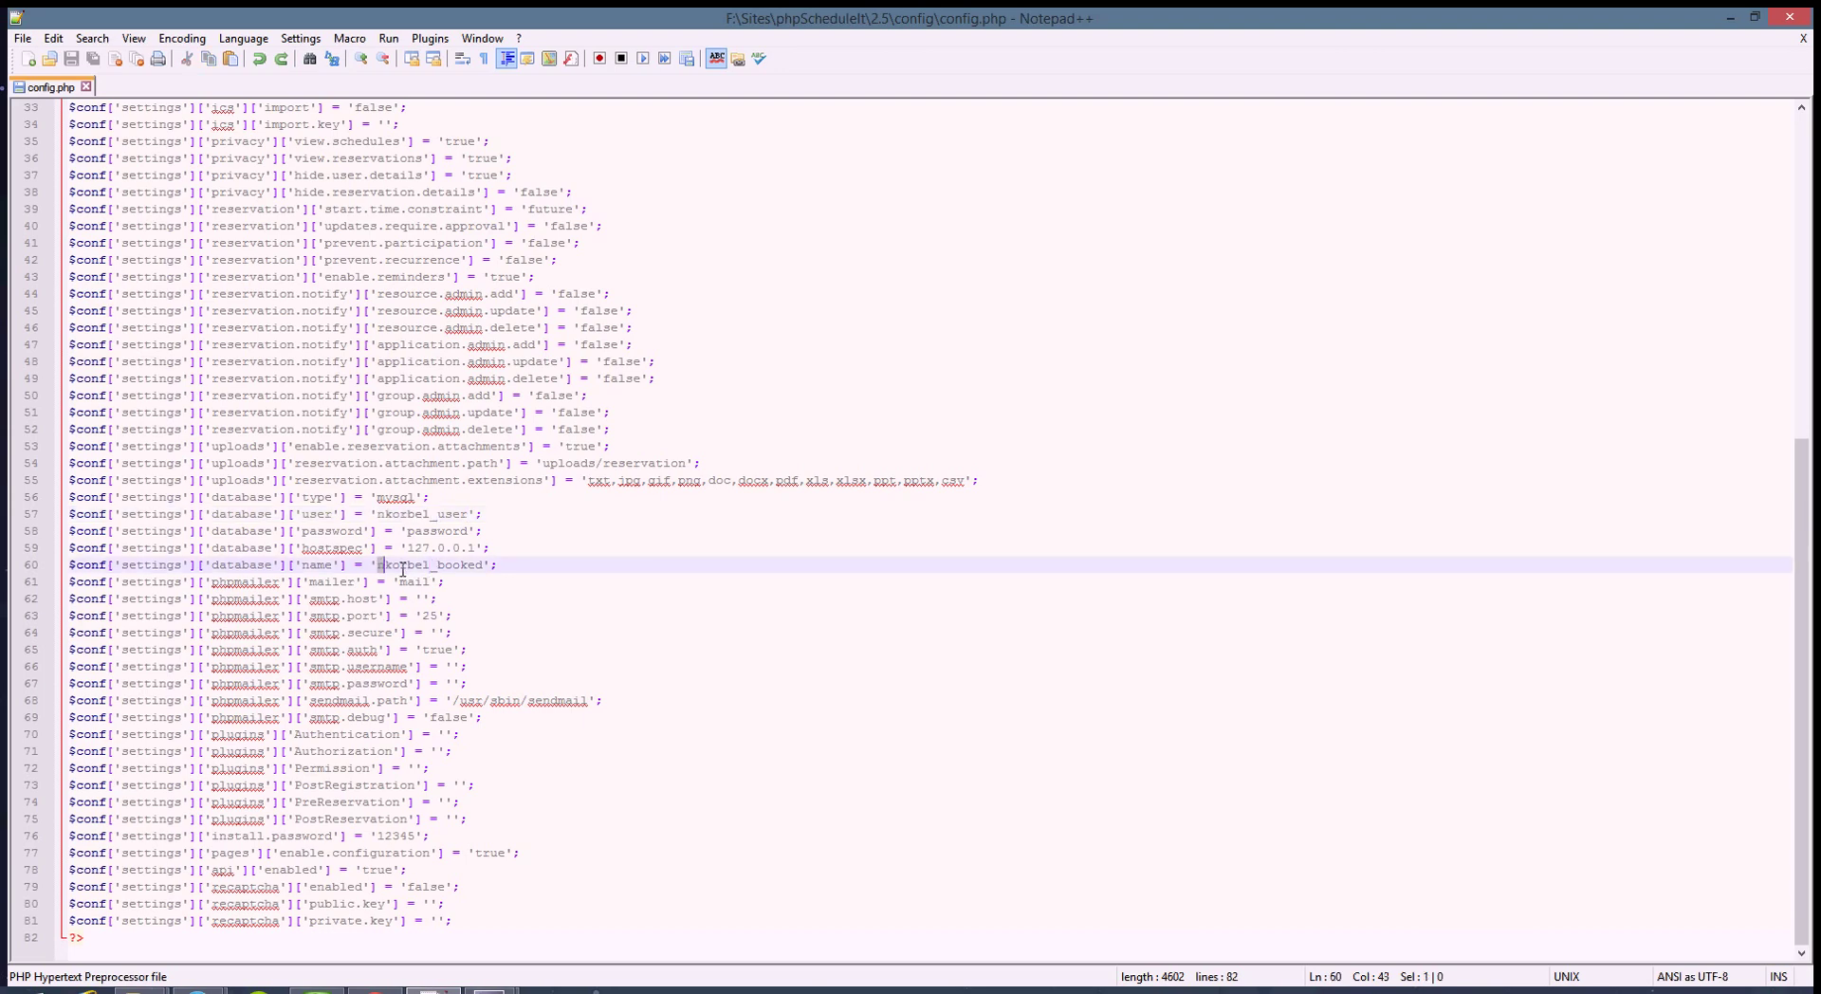
drag(379, 566, 485, 566)
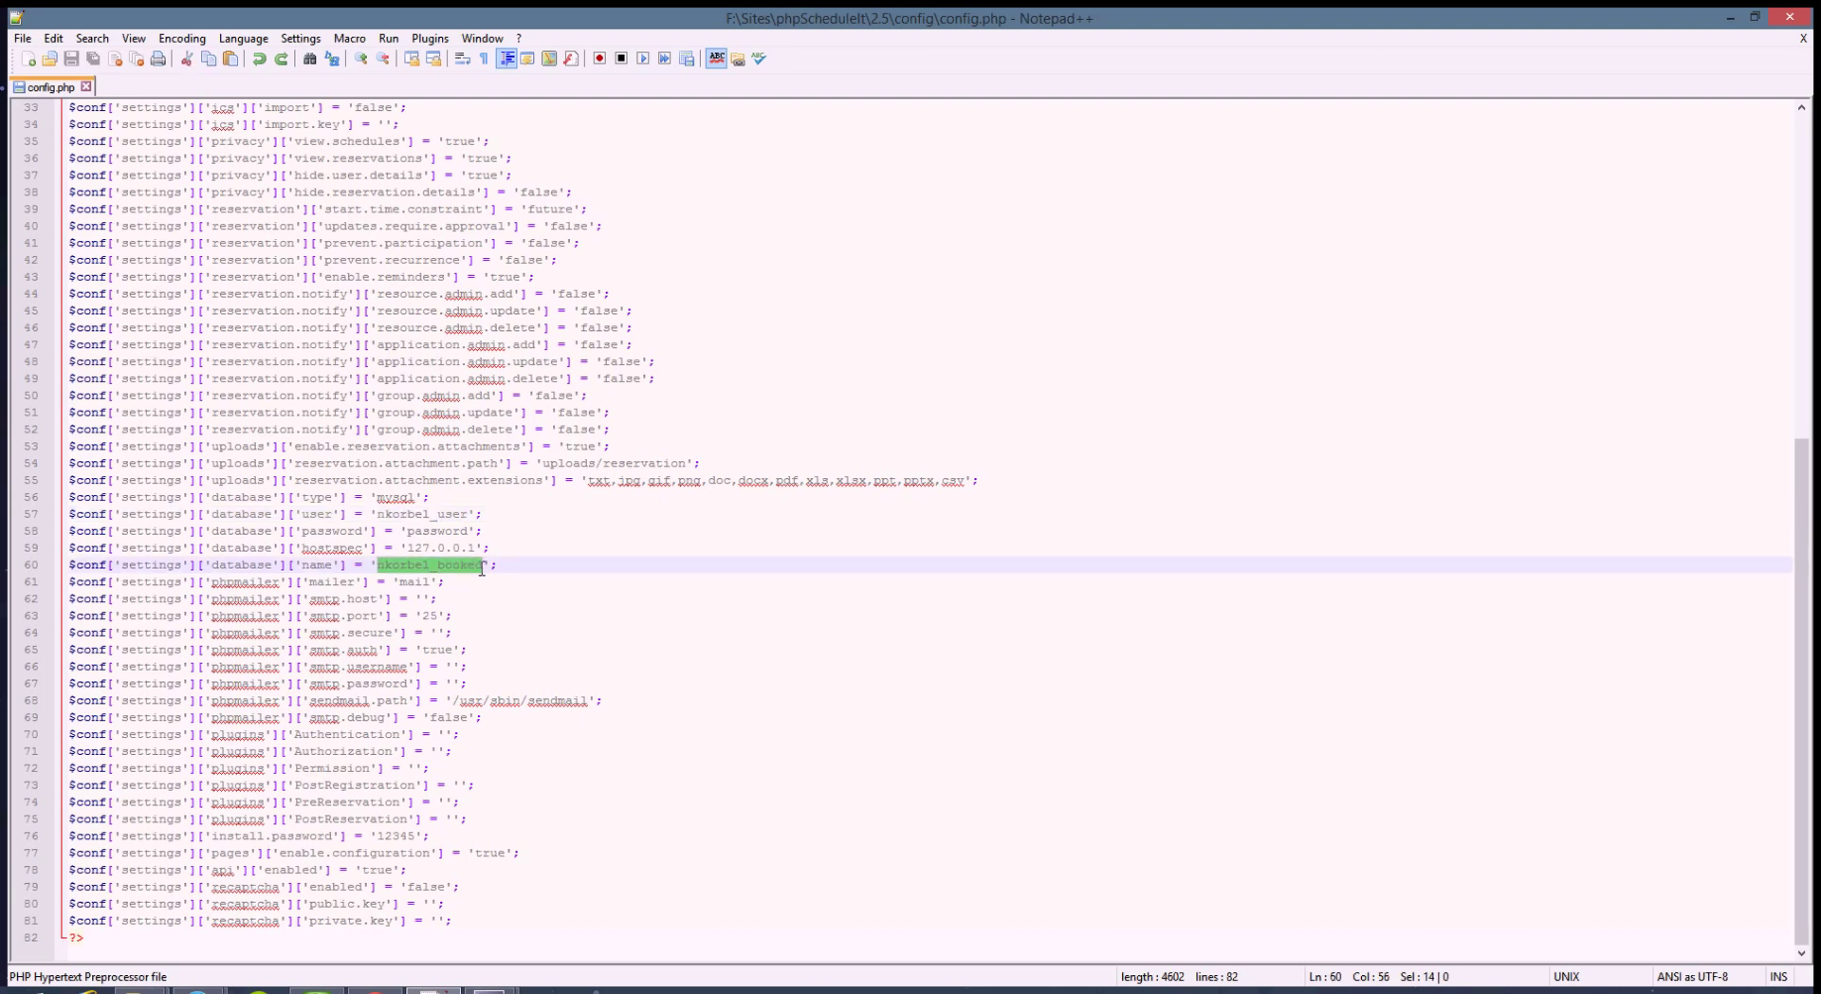
click(622, 785)
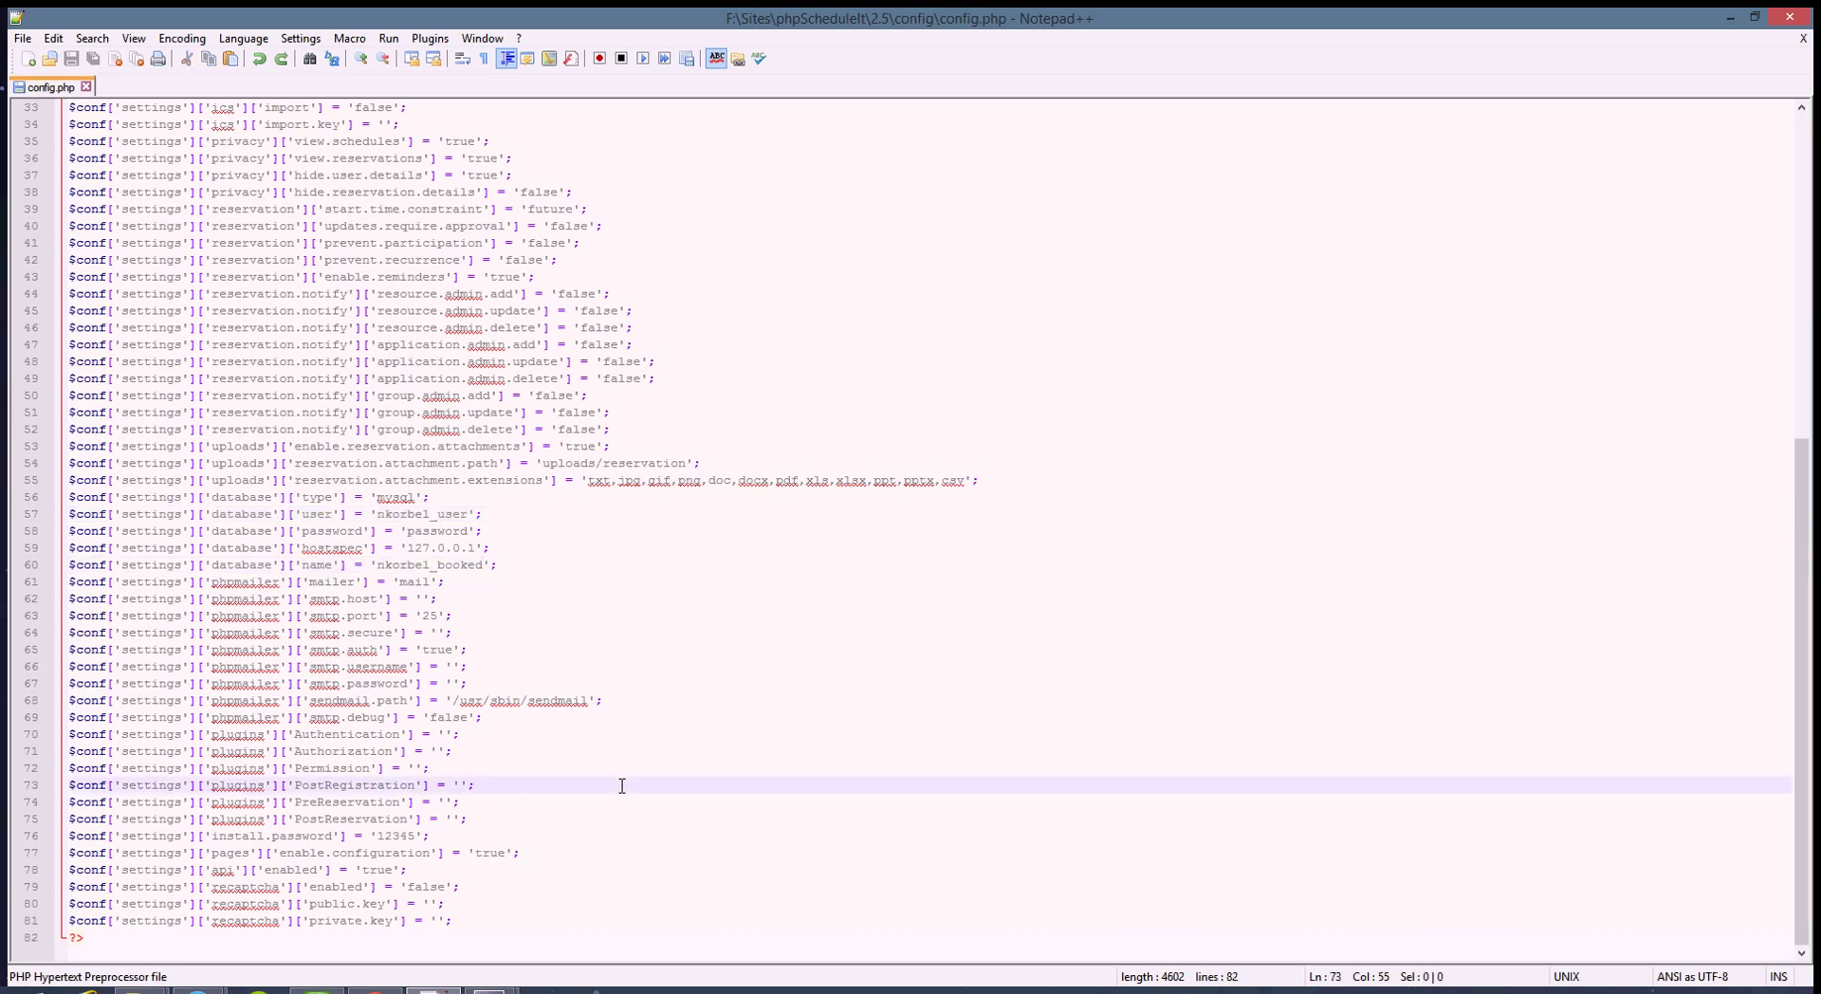
double_click(393, 835)
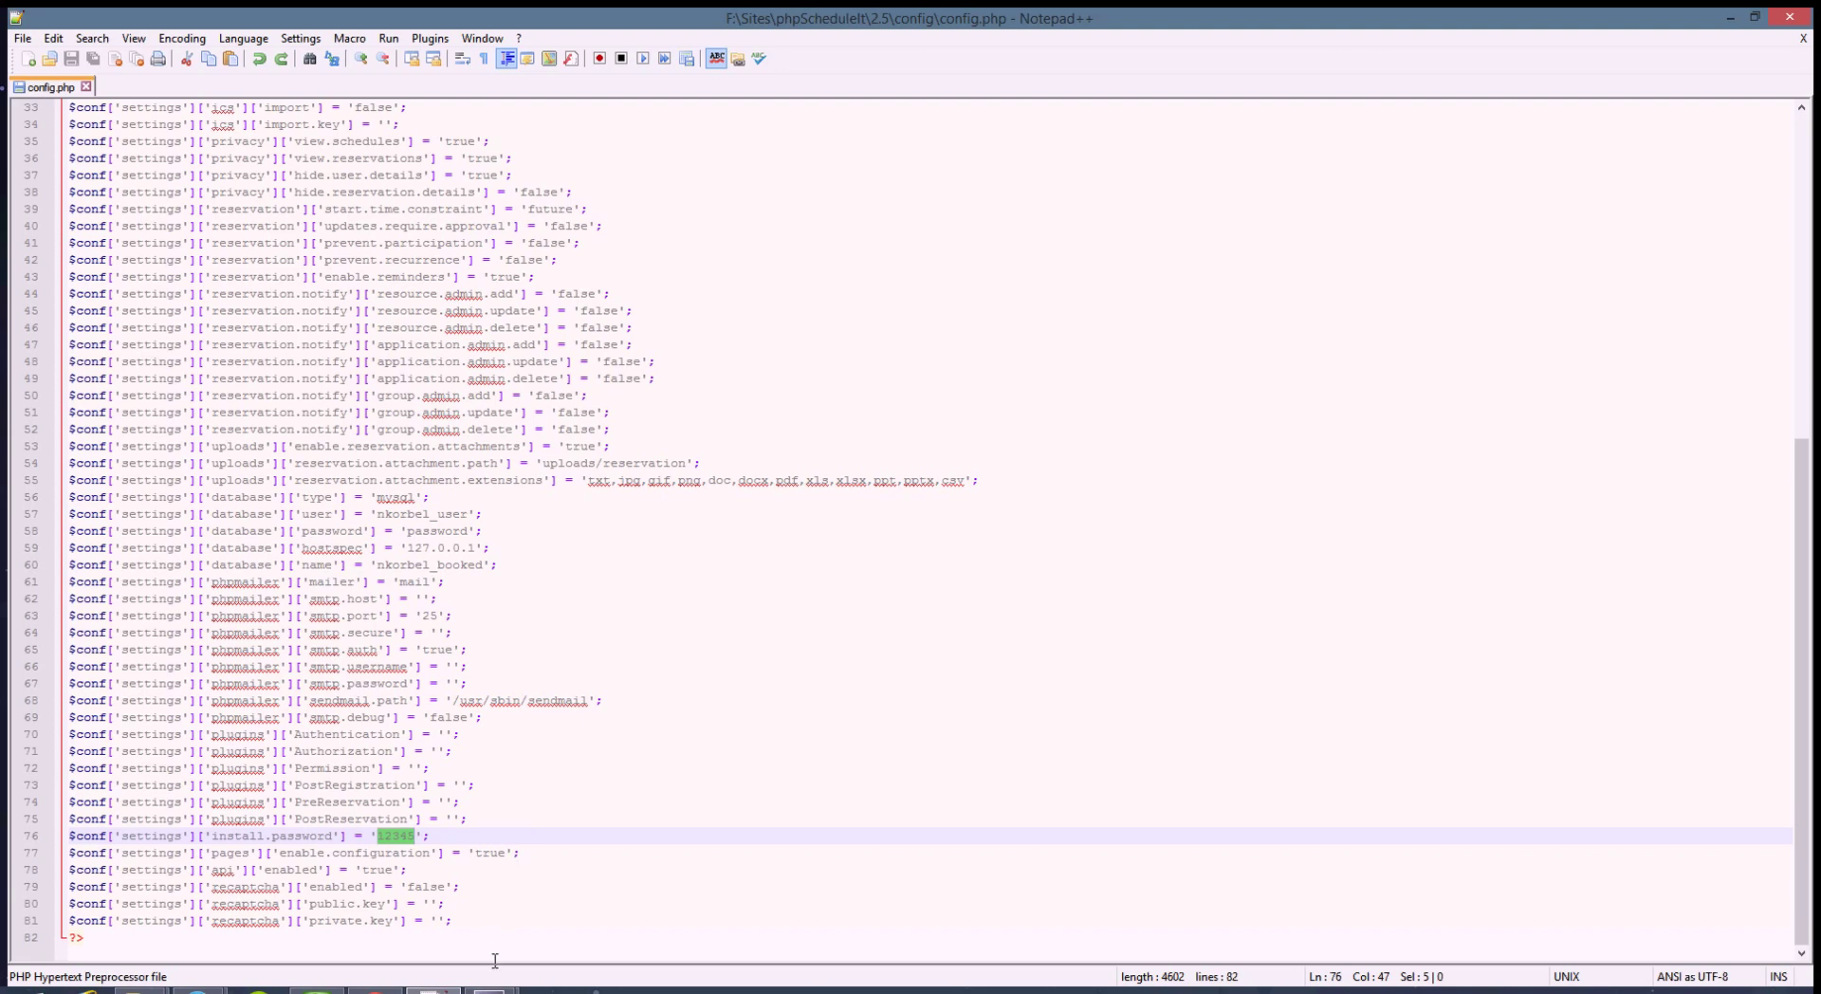
Step: Back on the Booked install page, submit the install password and select the database user name
key(alt+Tab)
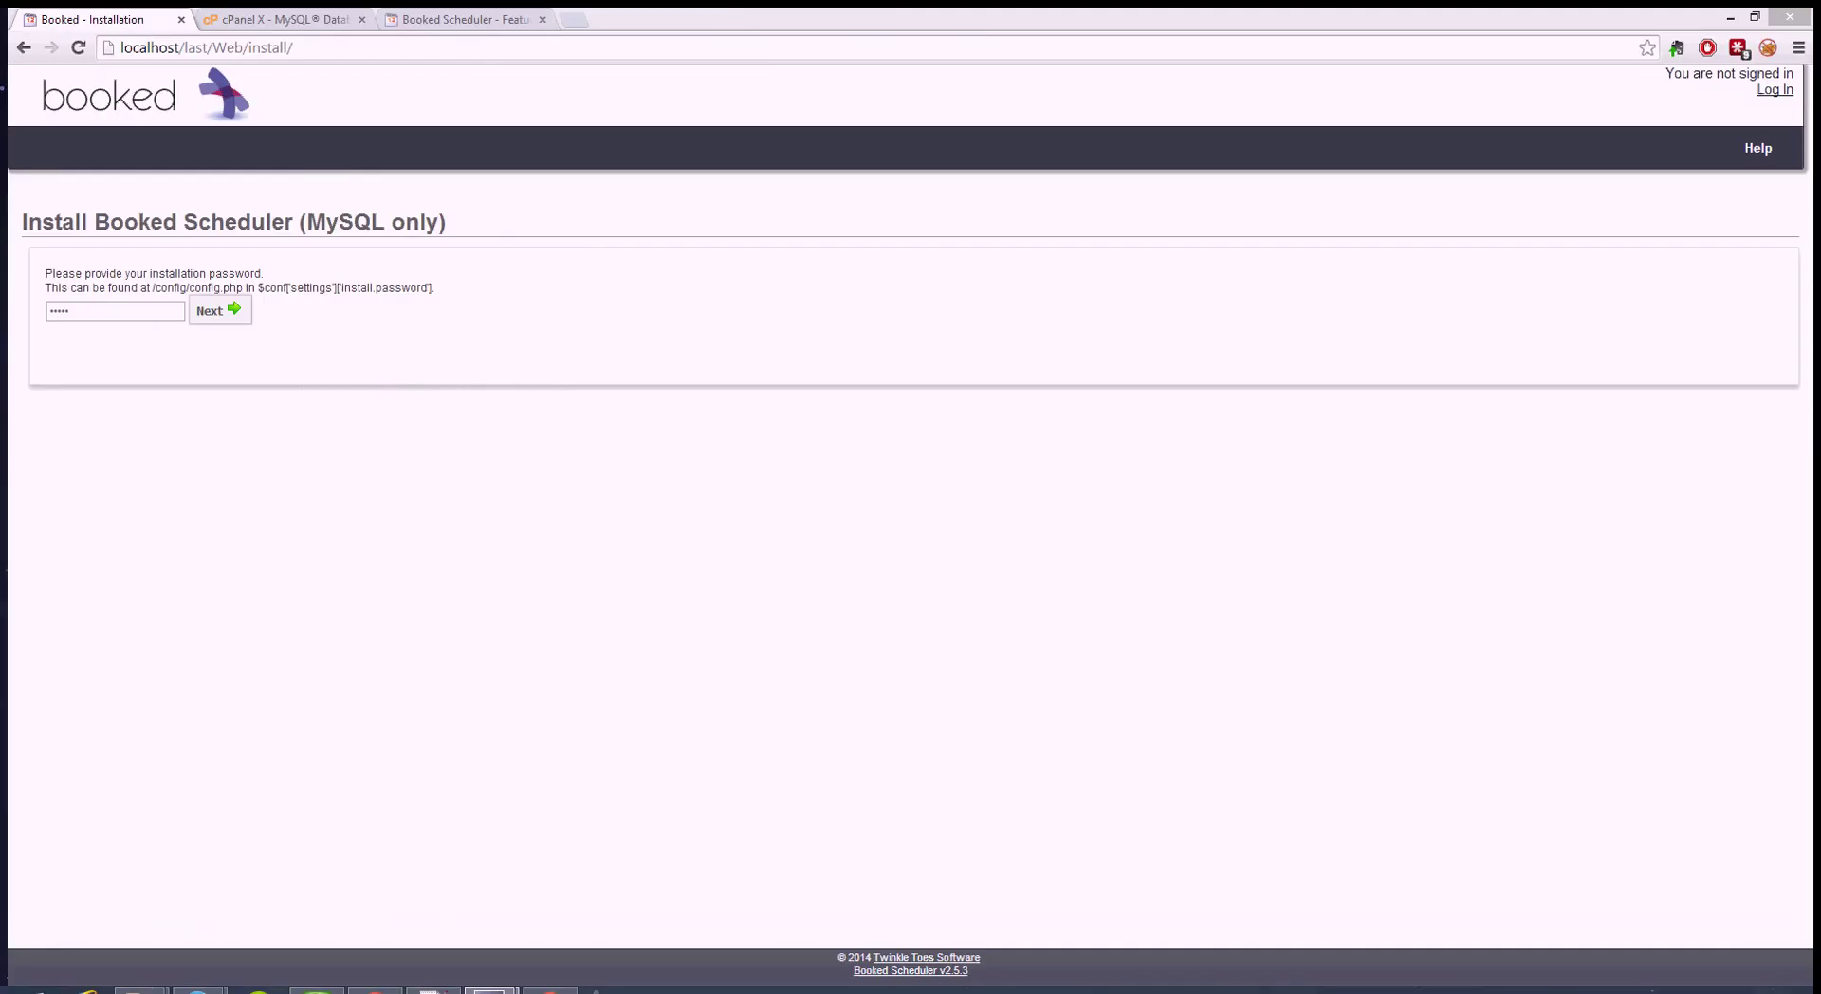
click(349, 54)
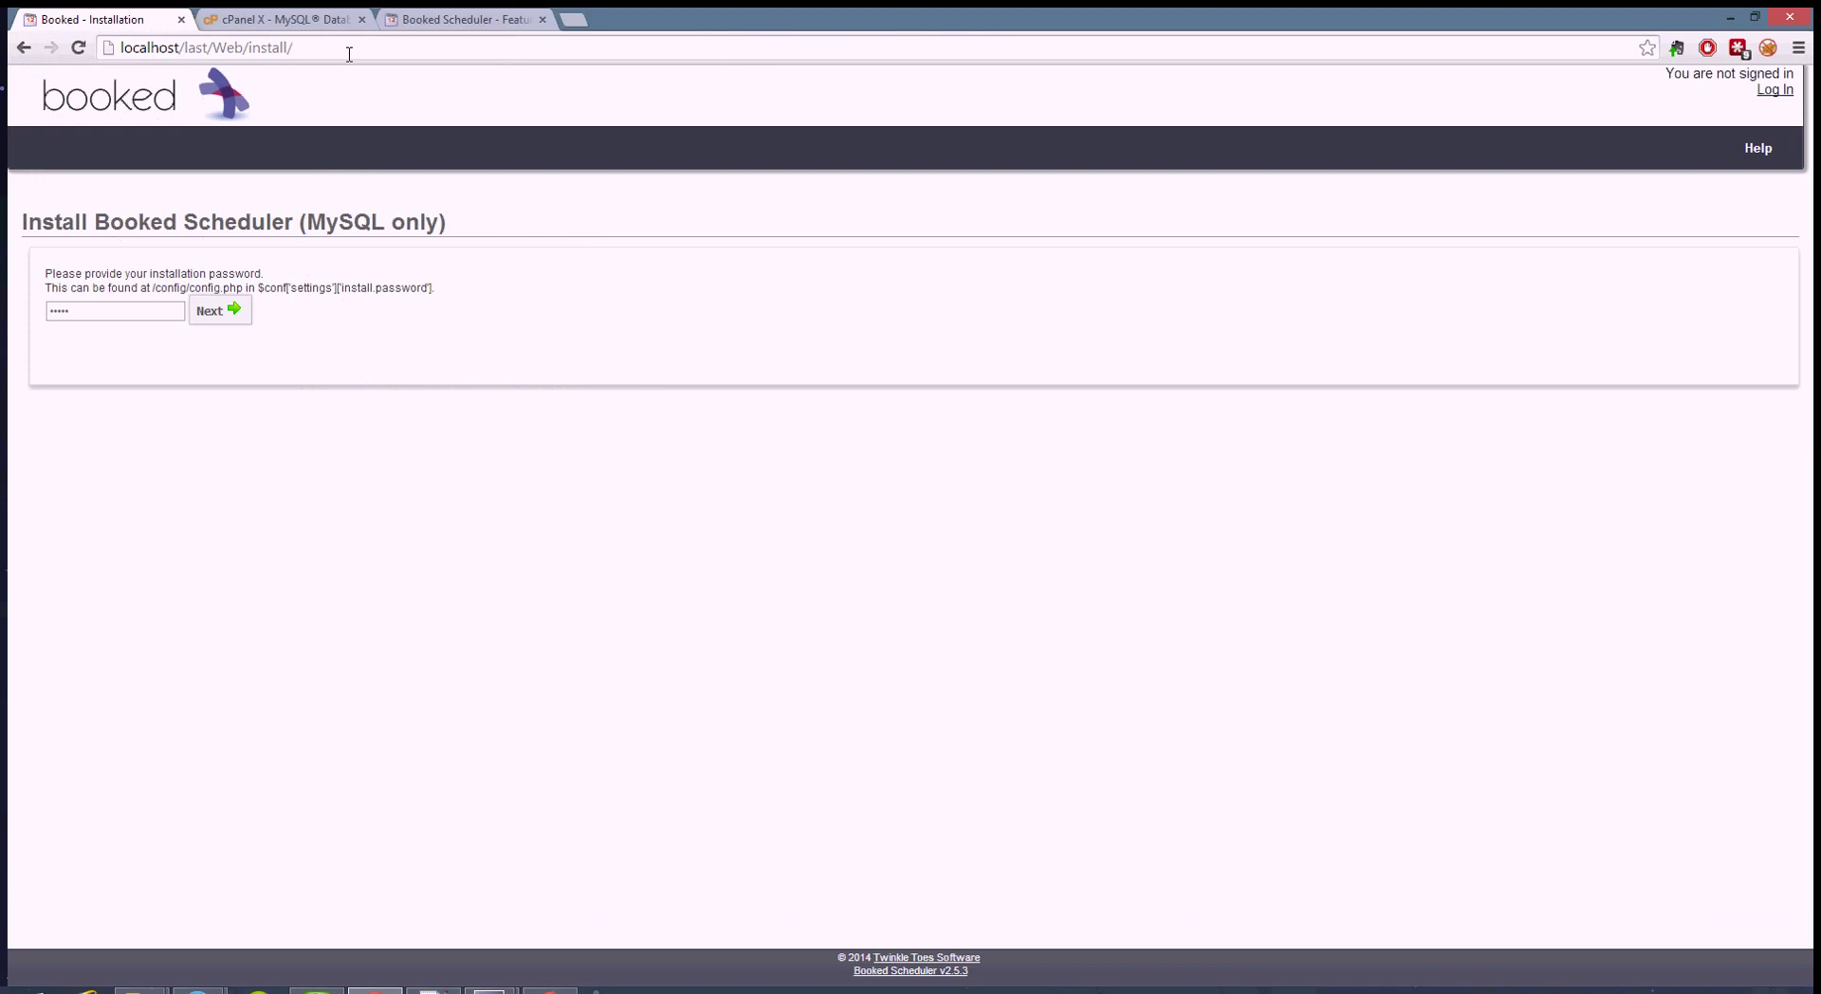
double_click(259, 51)
click(212, 310)
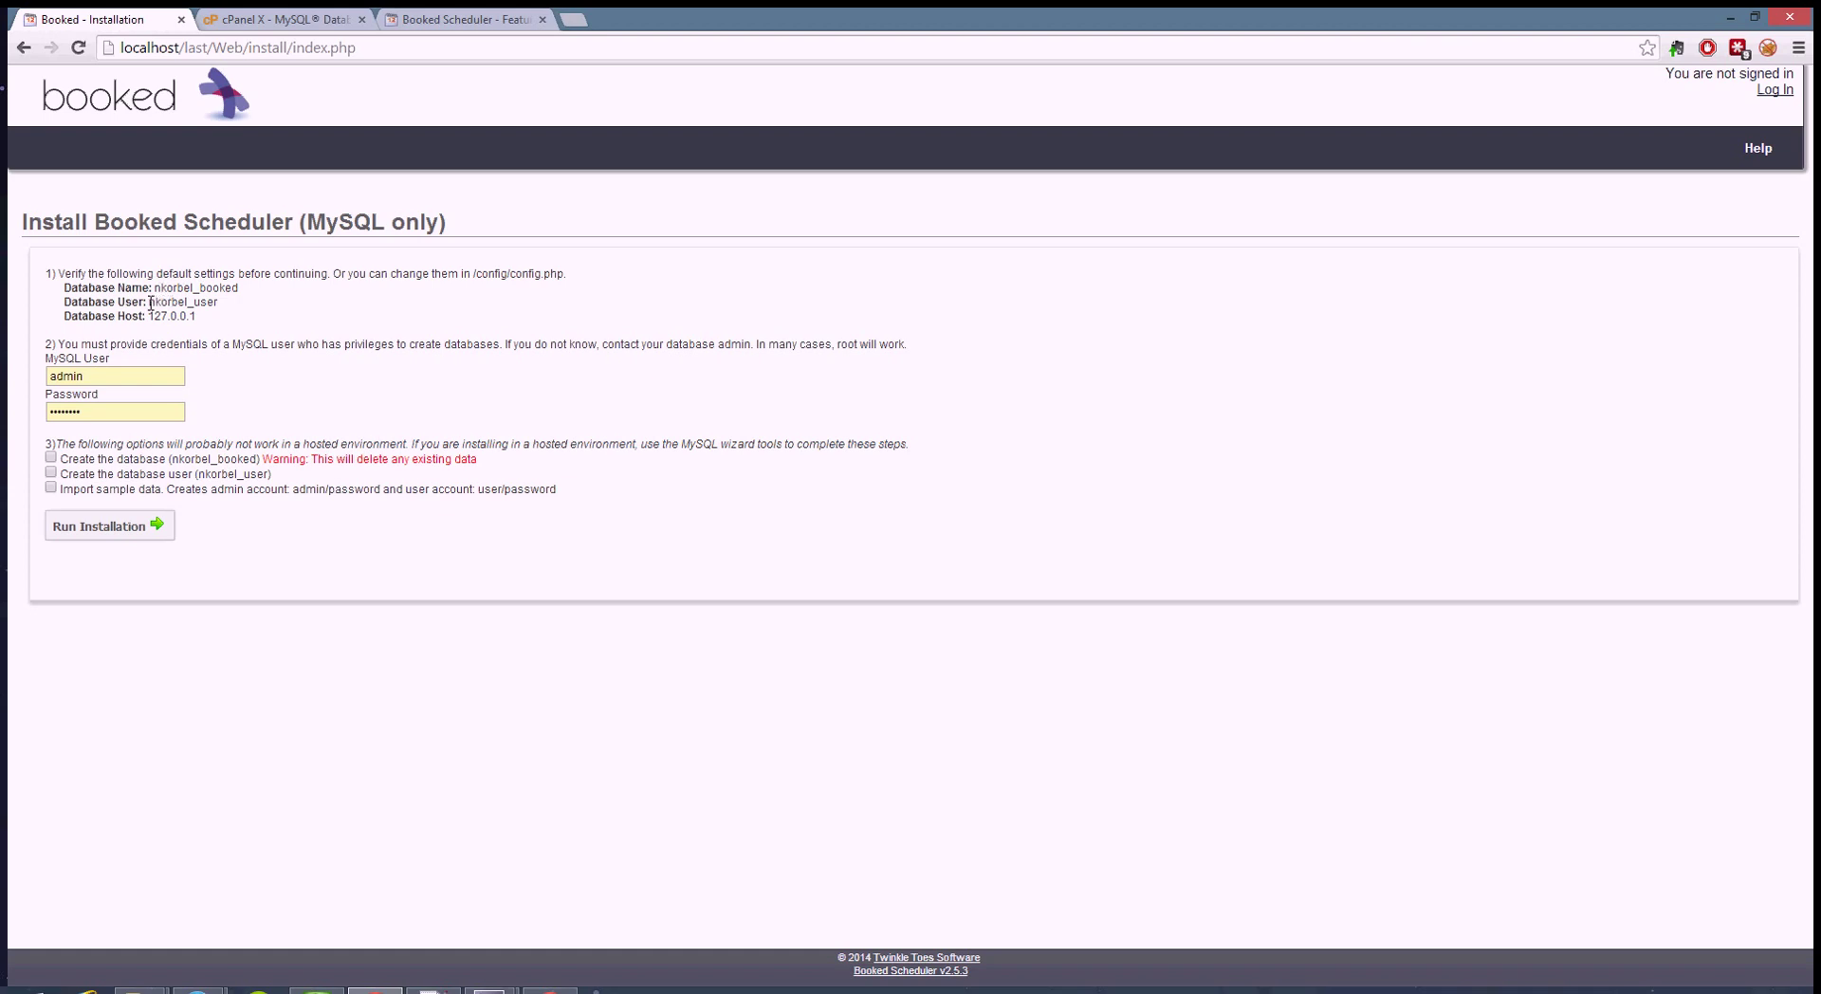
drag(149, 302, 221, 302)
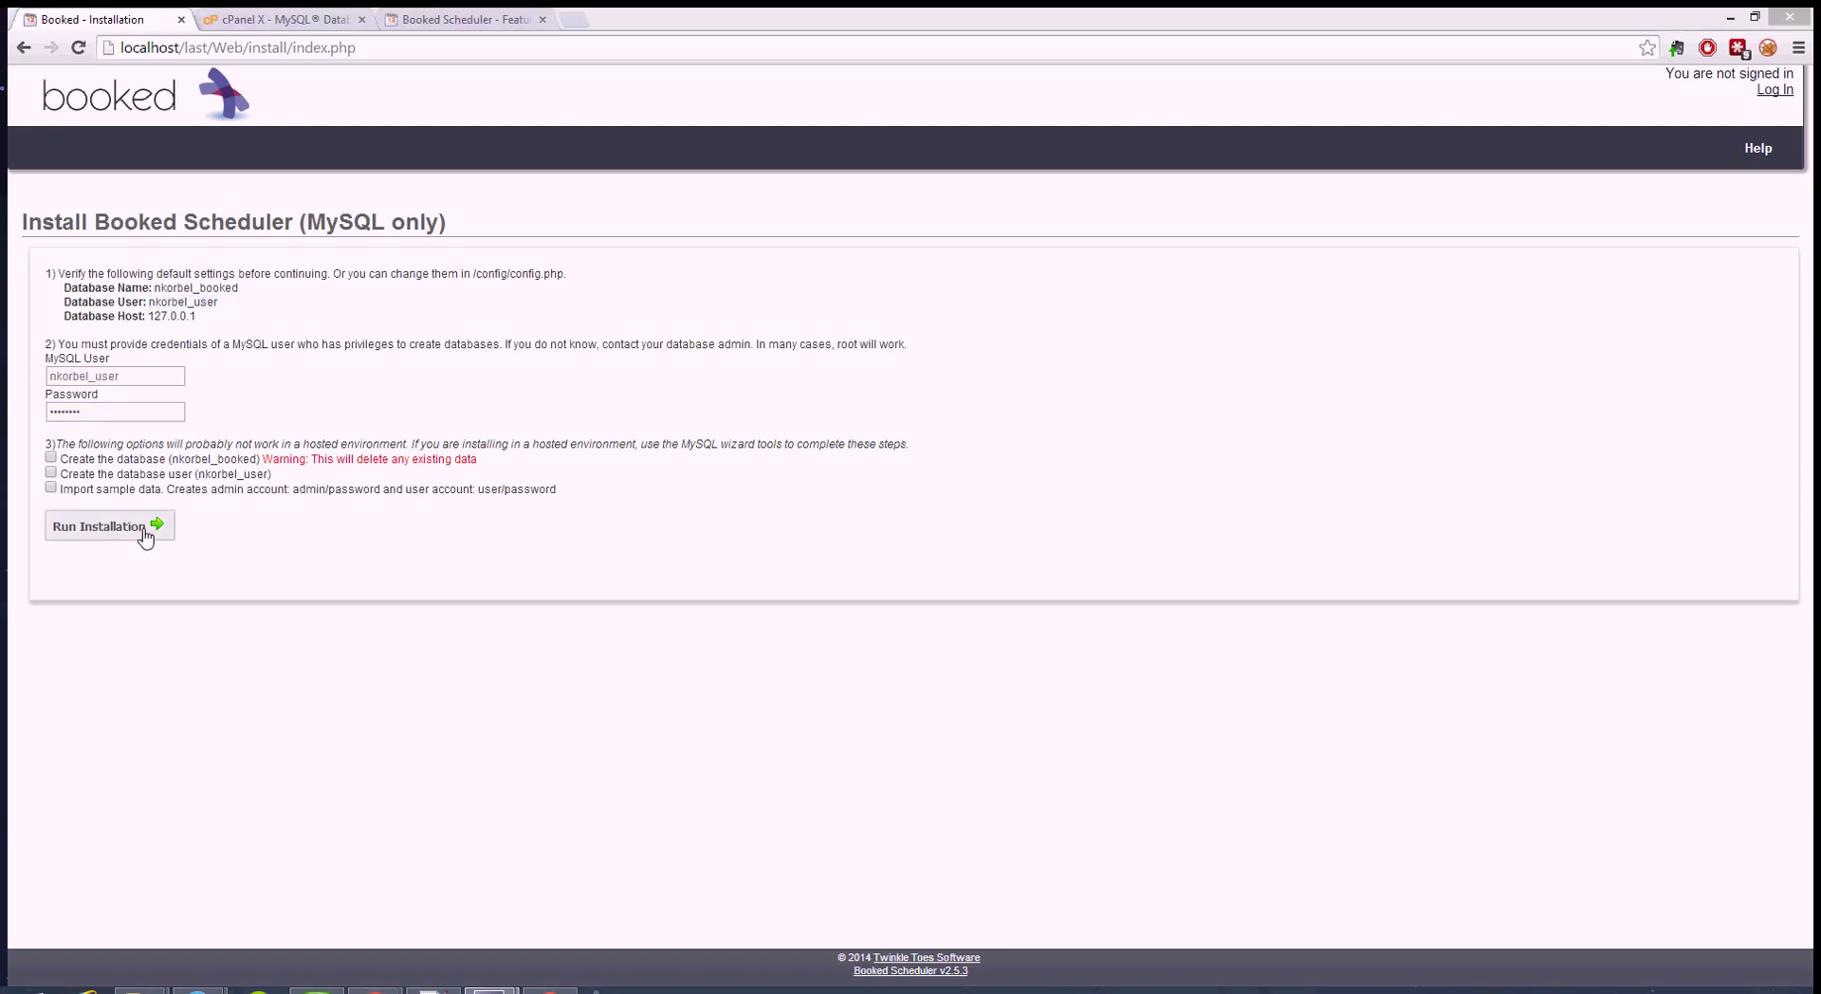
Step: Run the Booked installation until every database schema step reports Success
click(144, 537)
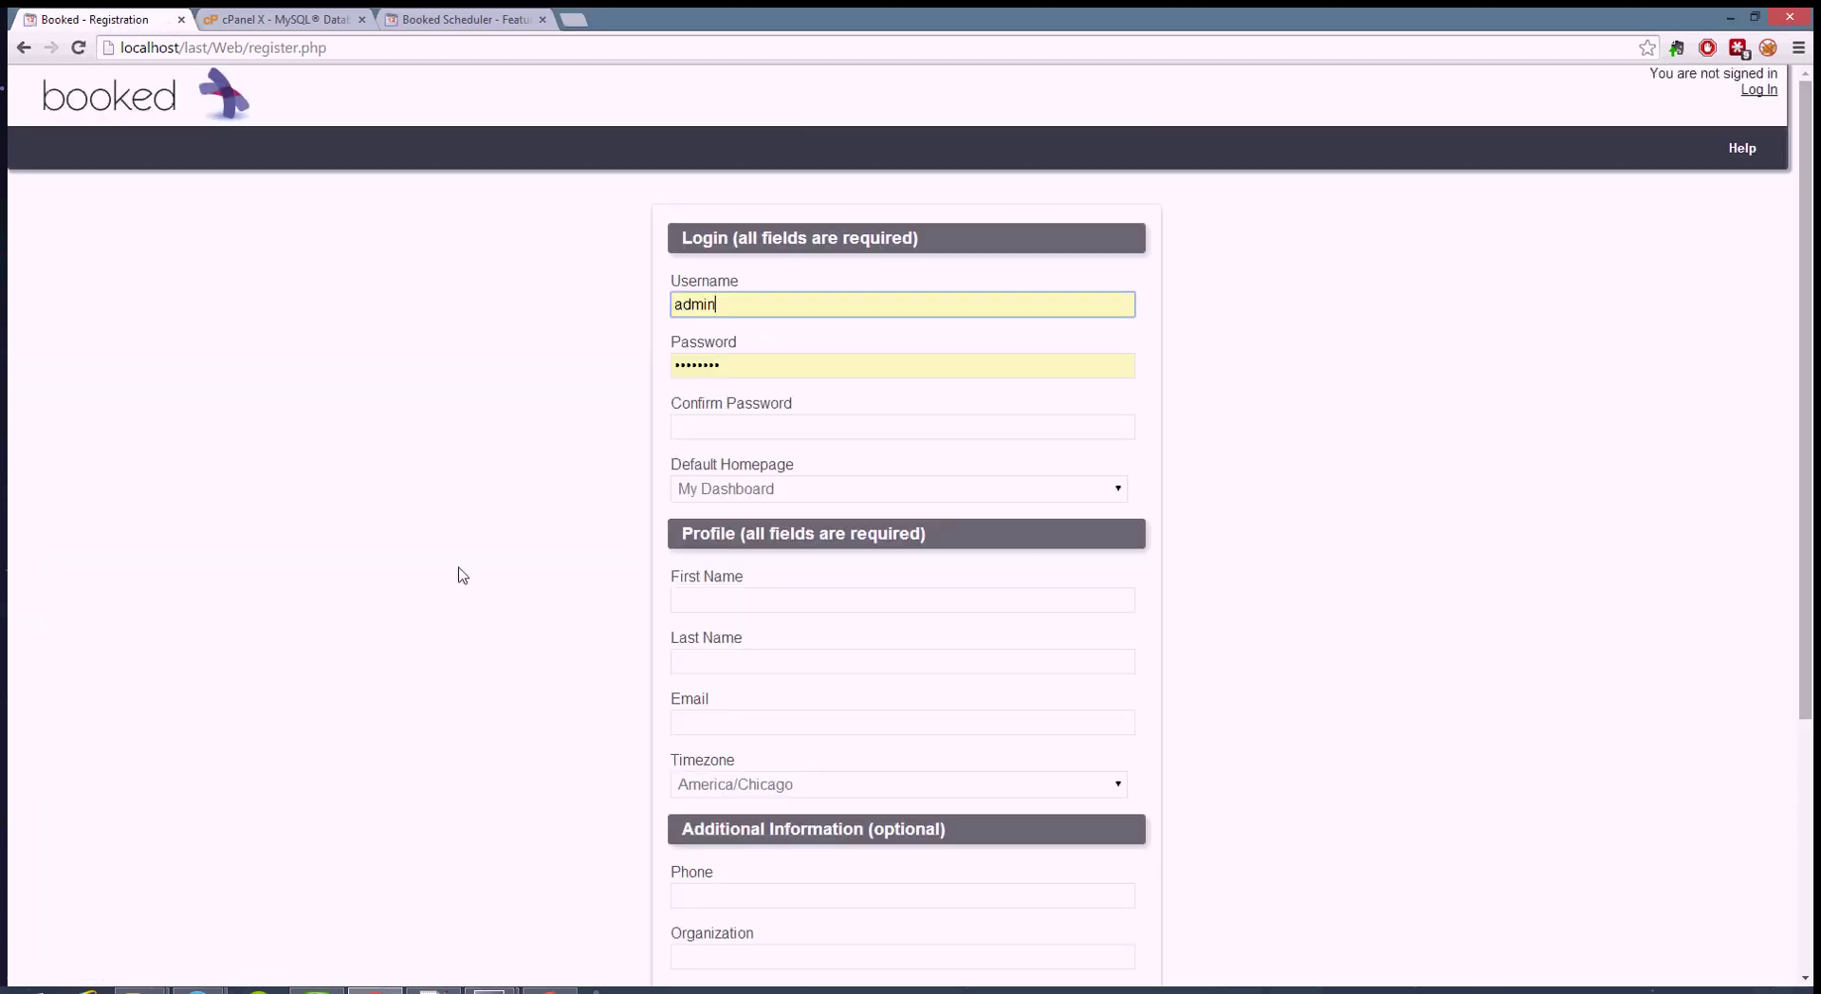
Step: Enter and confirm the admin account's password on the registration form
click(728, 299)
double_click(735, 361)
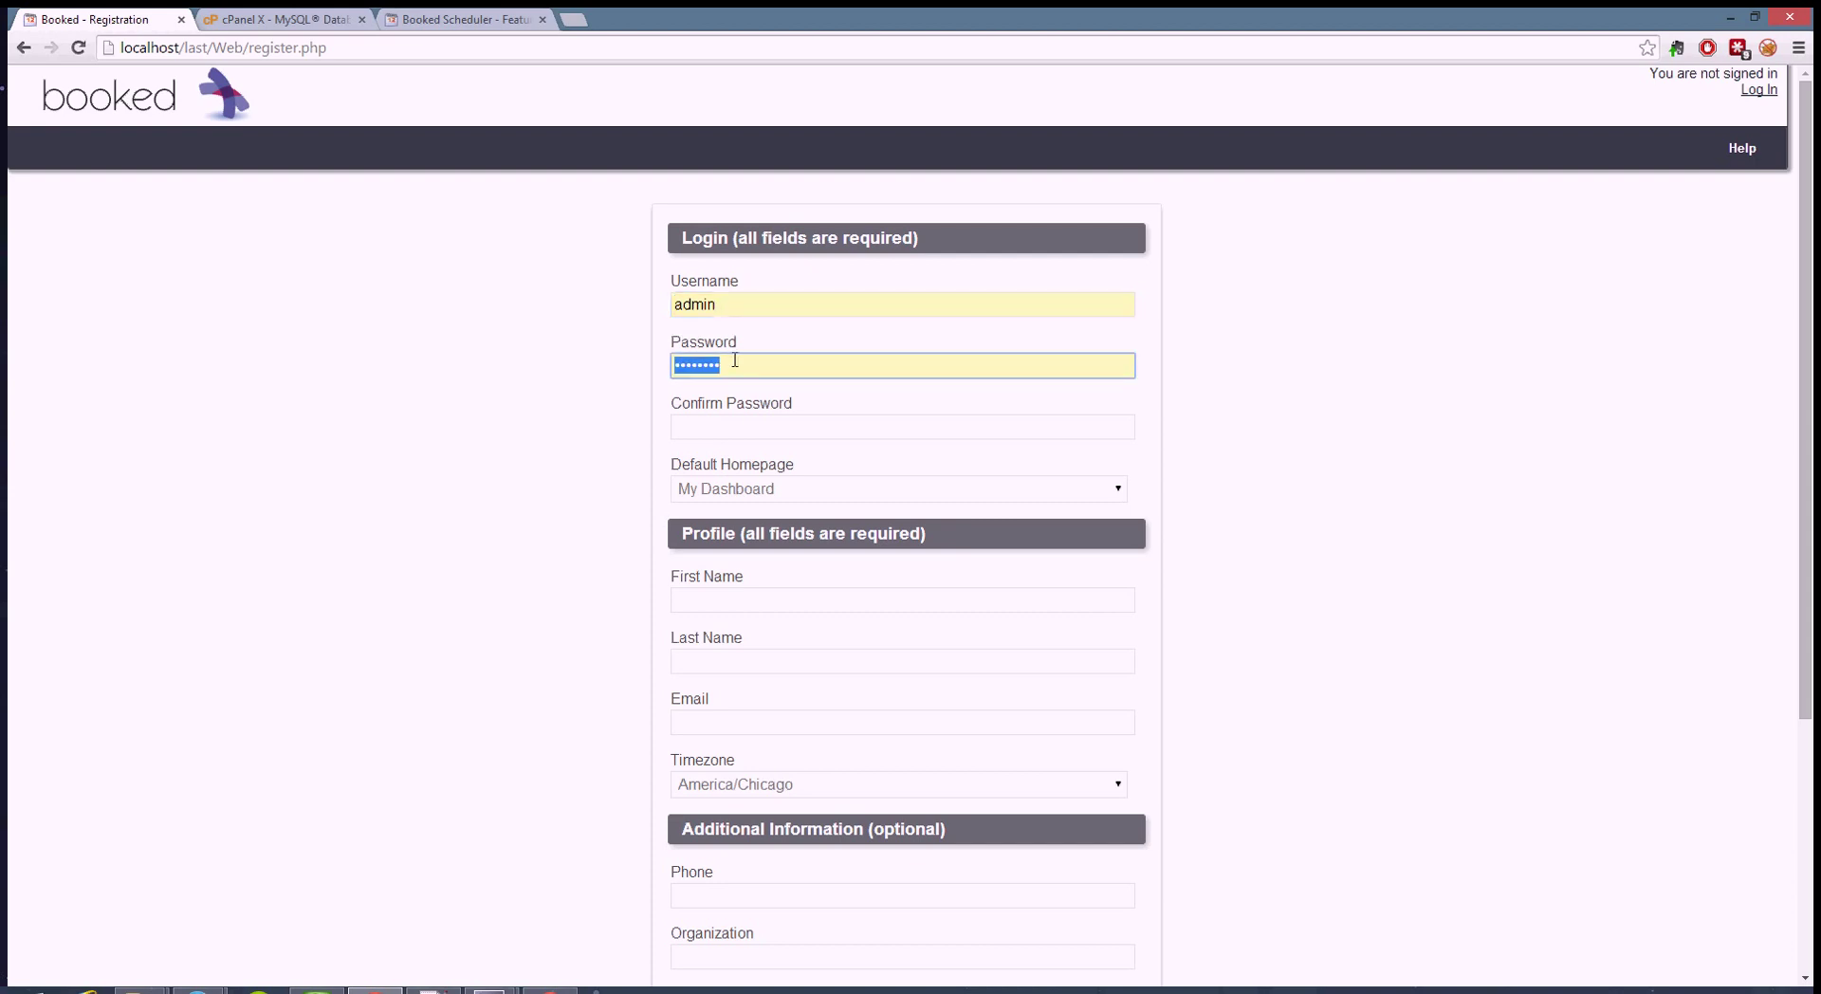
text(password)
key(Tab)
text(pa)
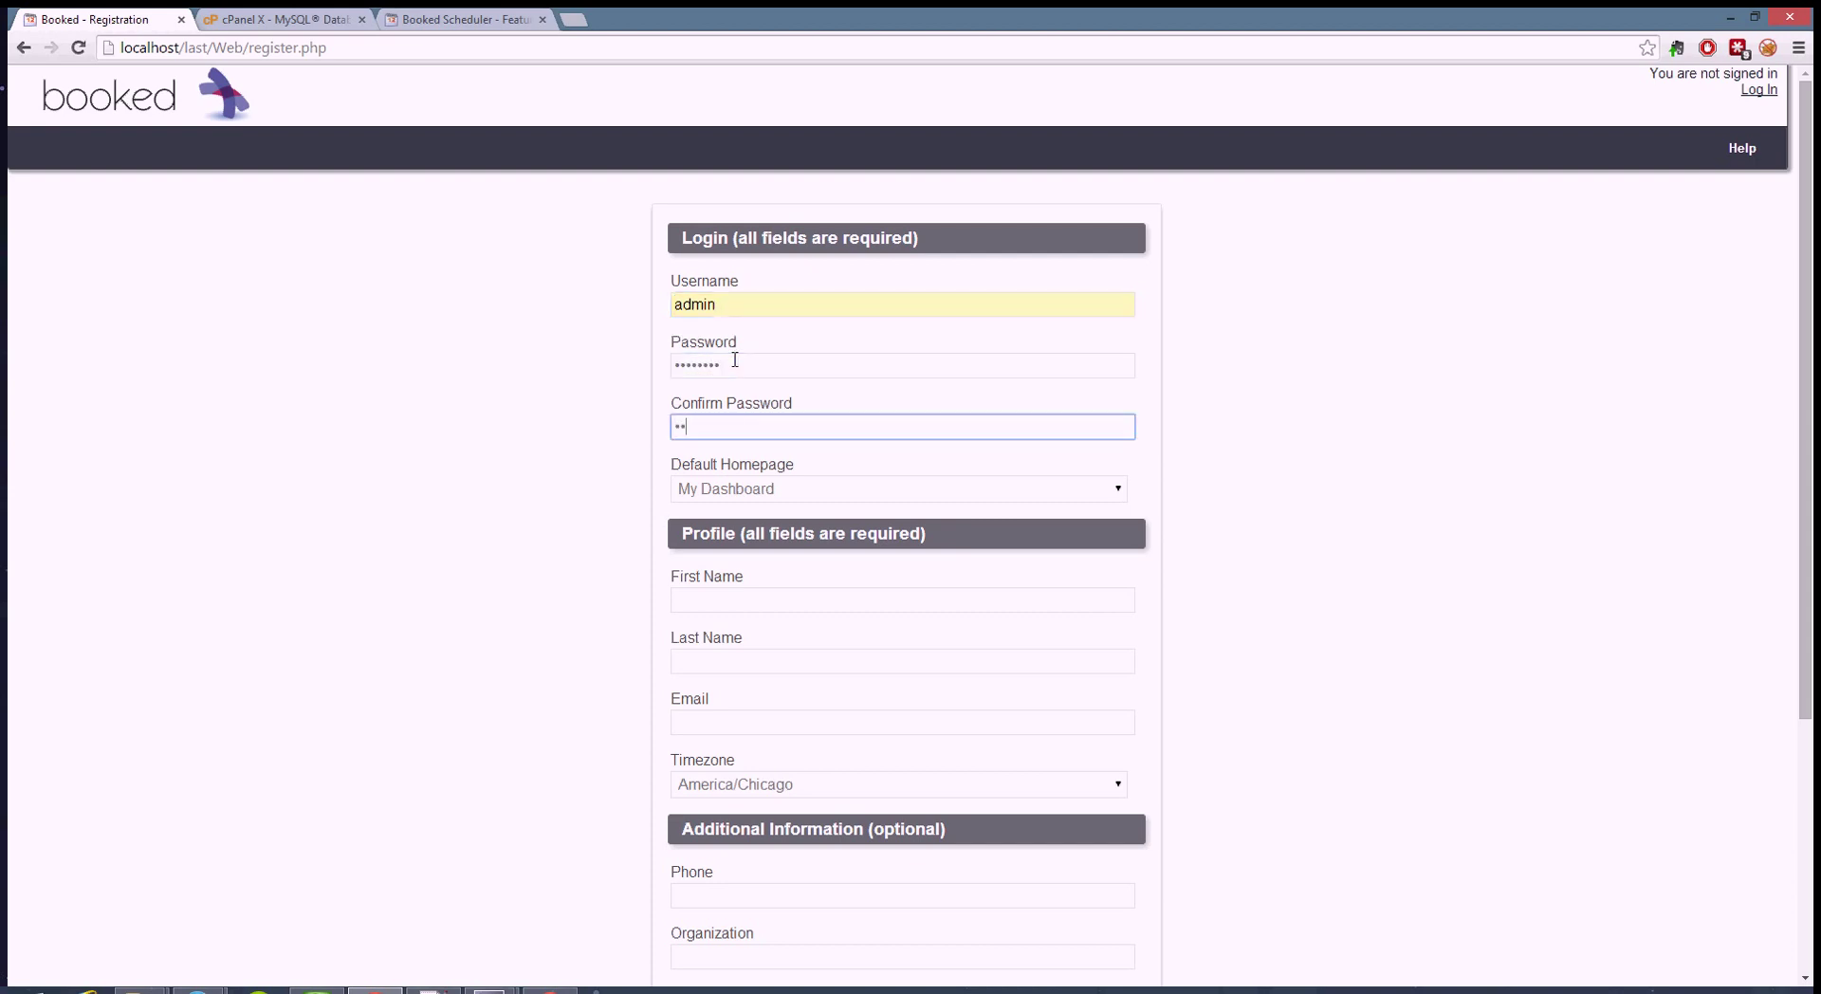
text(ssword)
Step: Fill in Admin as first and last name, add the email, and submit the registration
click(726, 608)
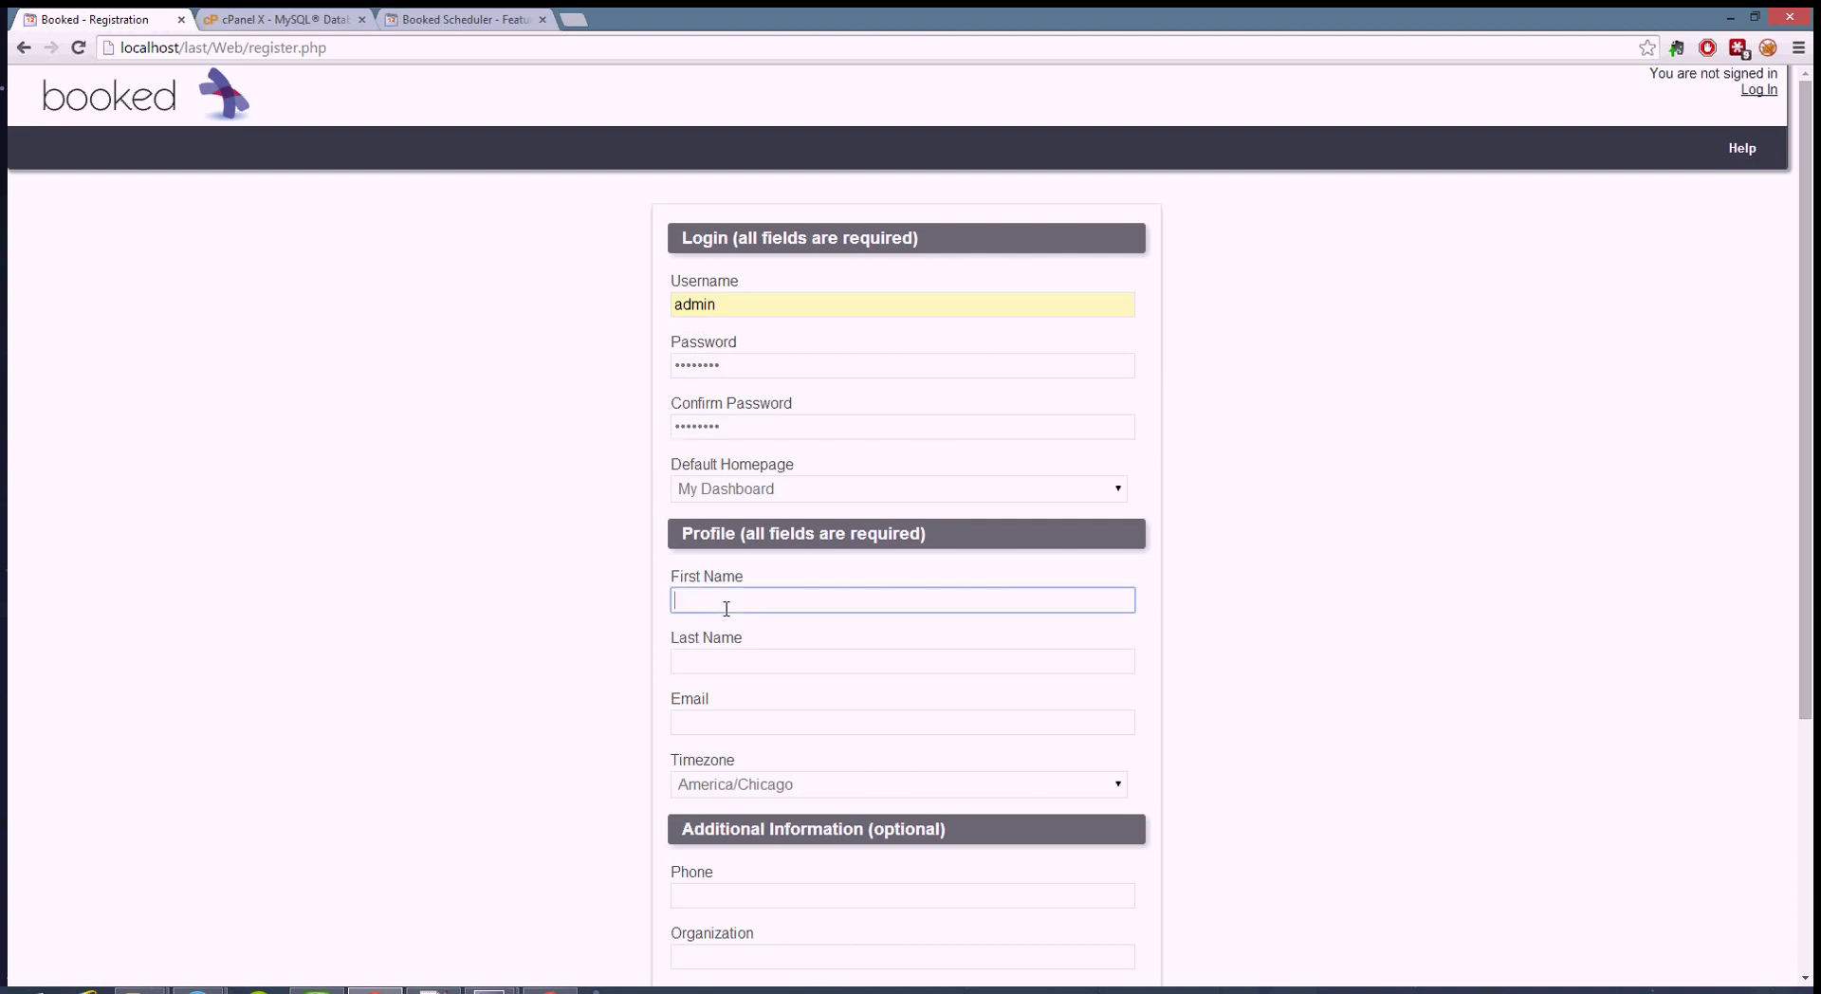
text(Admin)
key(Tab)
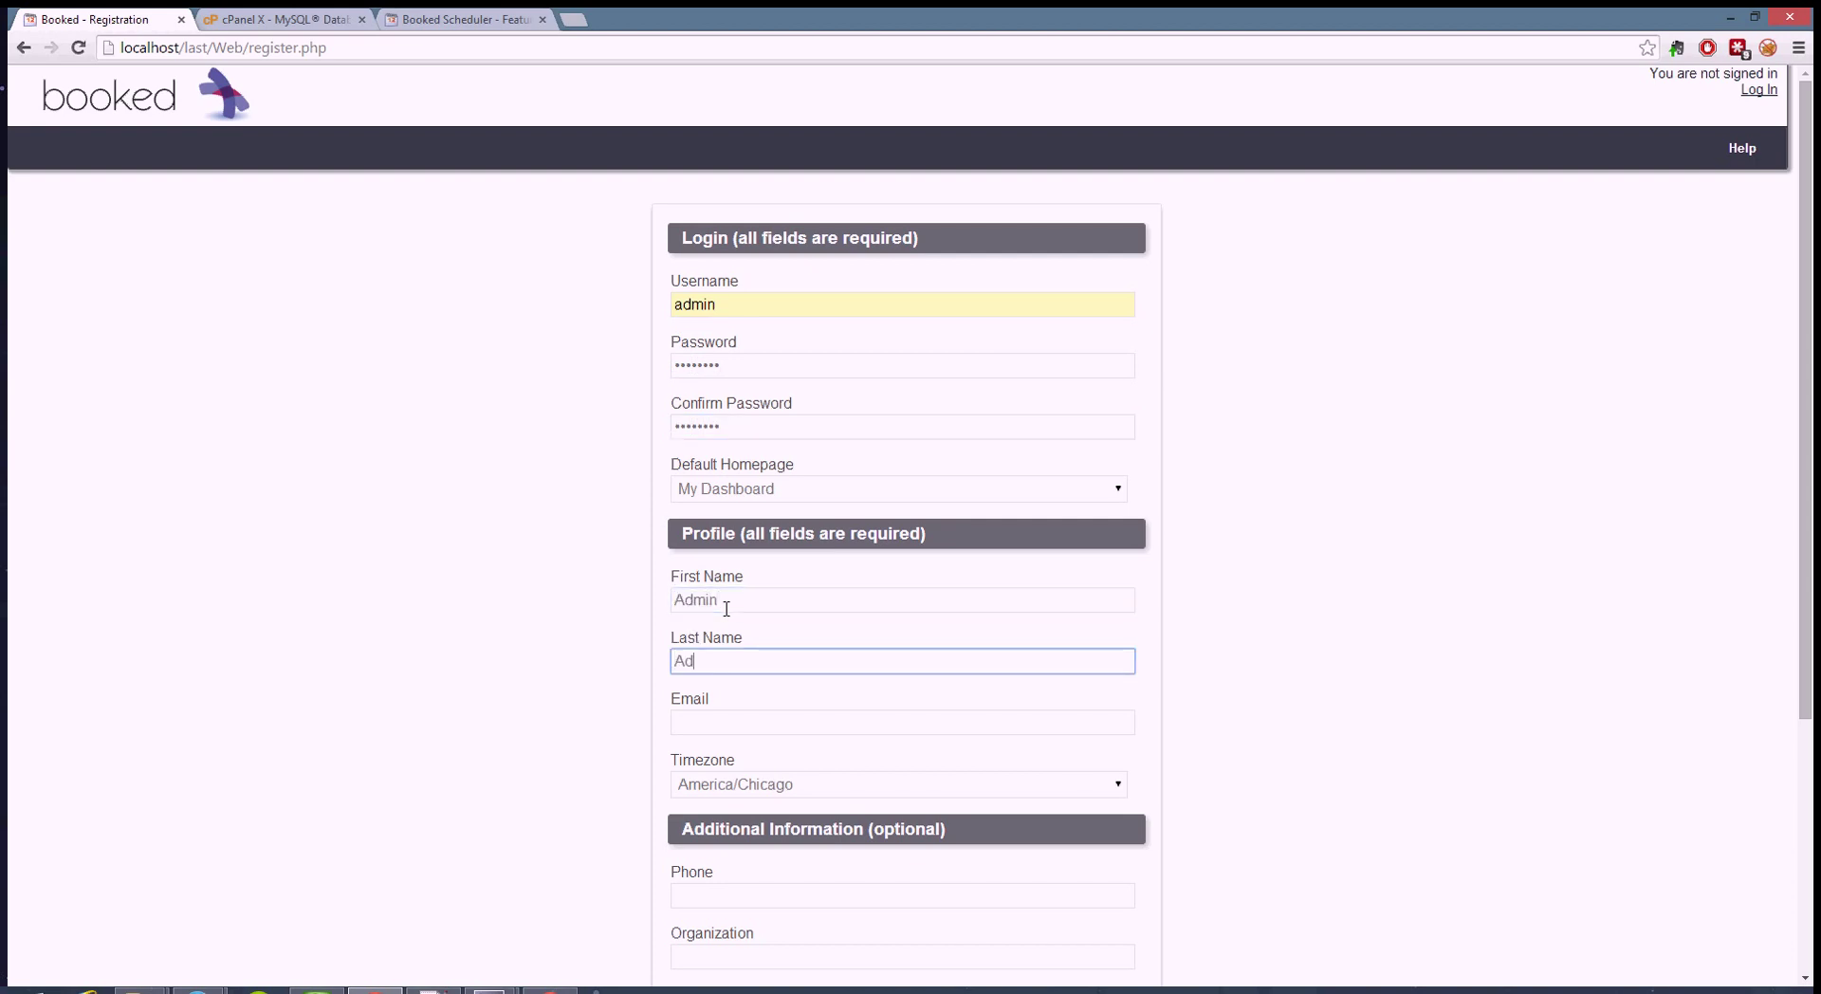
text(min)
click(702, 722)
scroll(733, 725, down, 1)
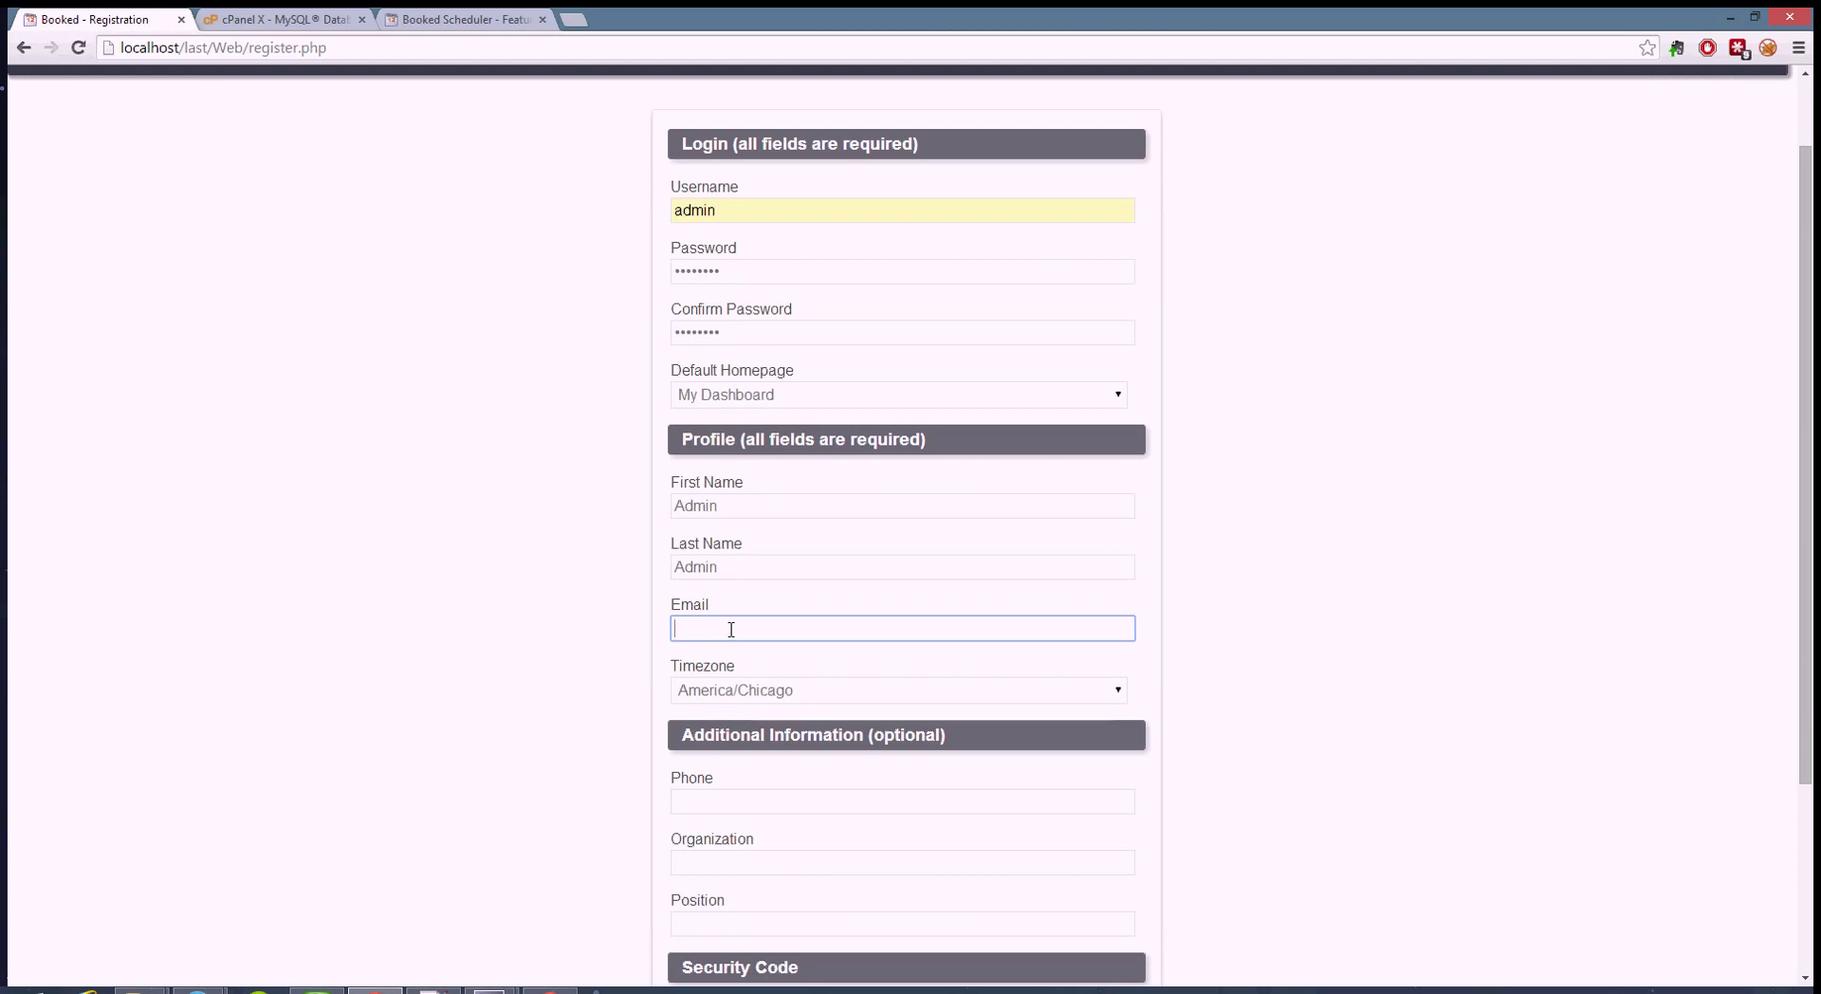
scroll(731, 630, down, 1)
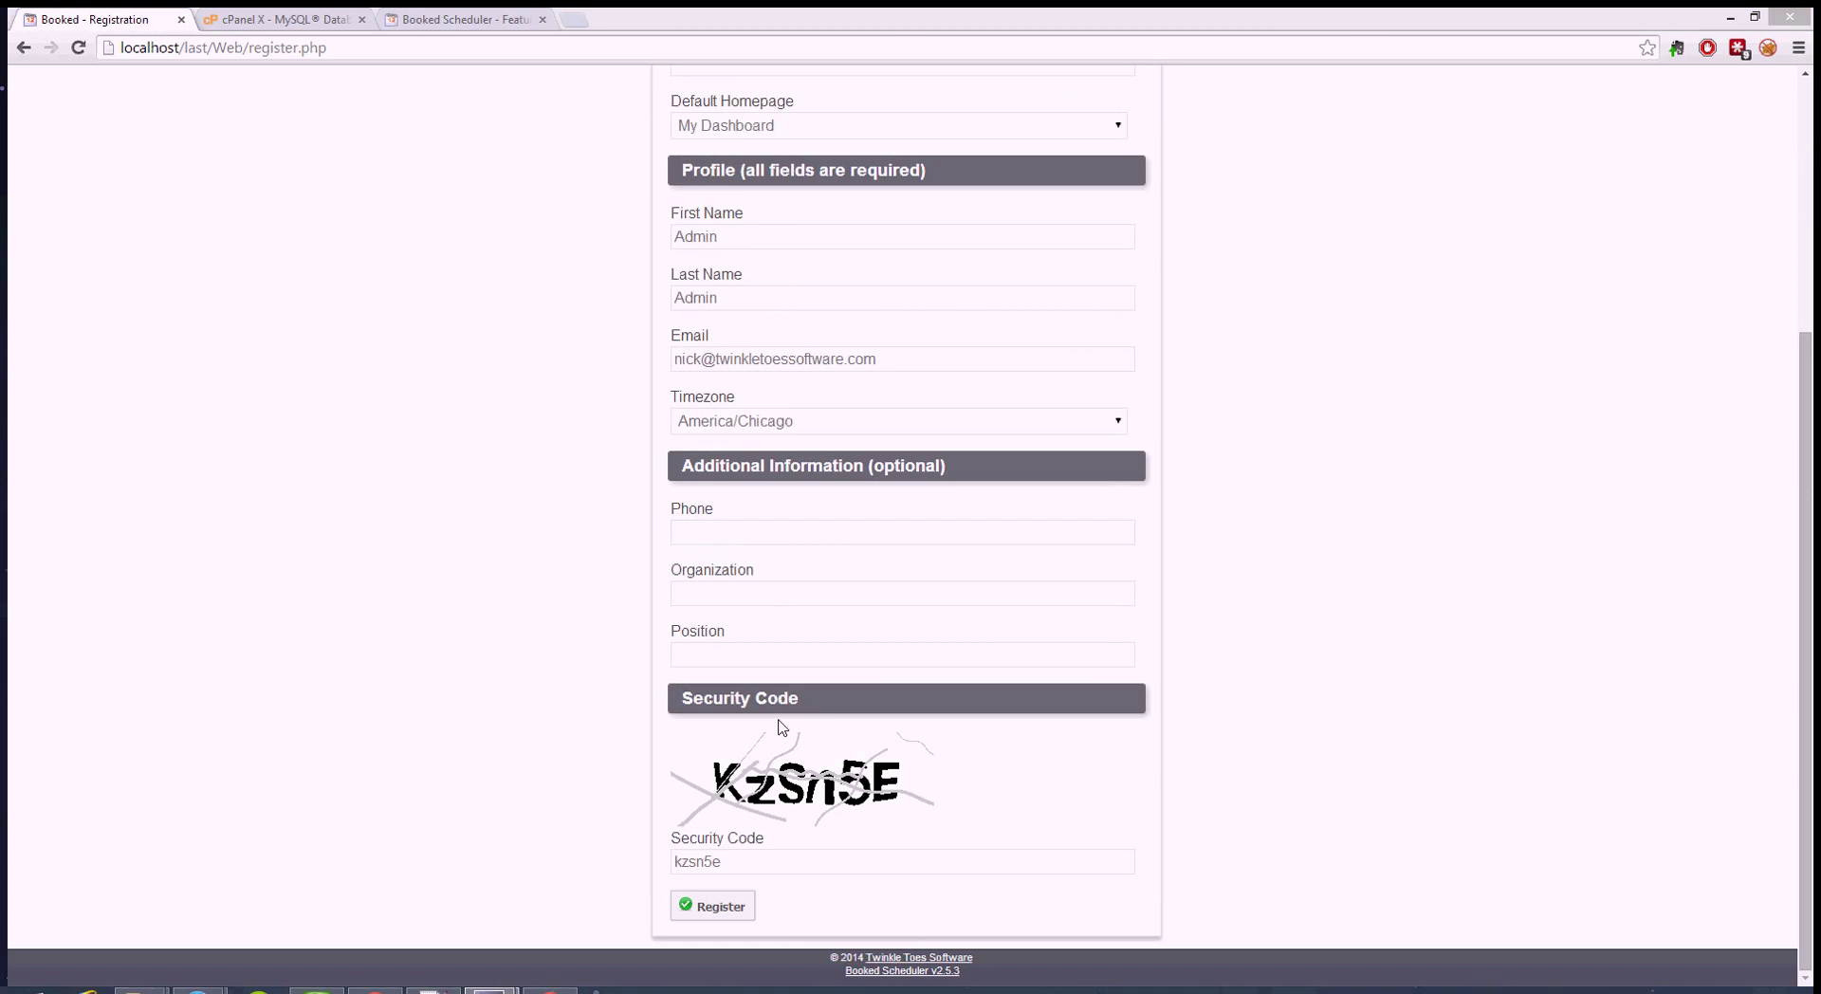
click(718, 906)
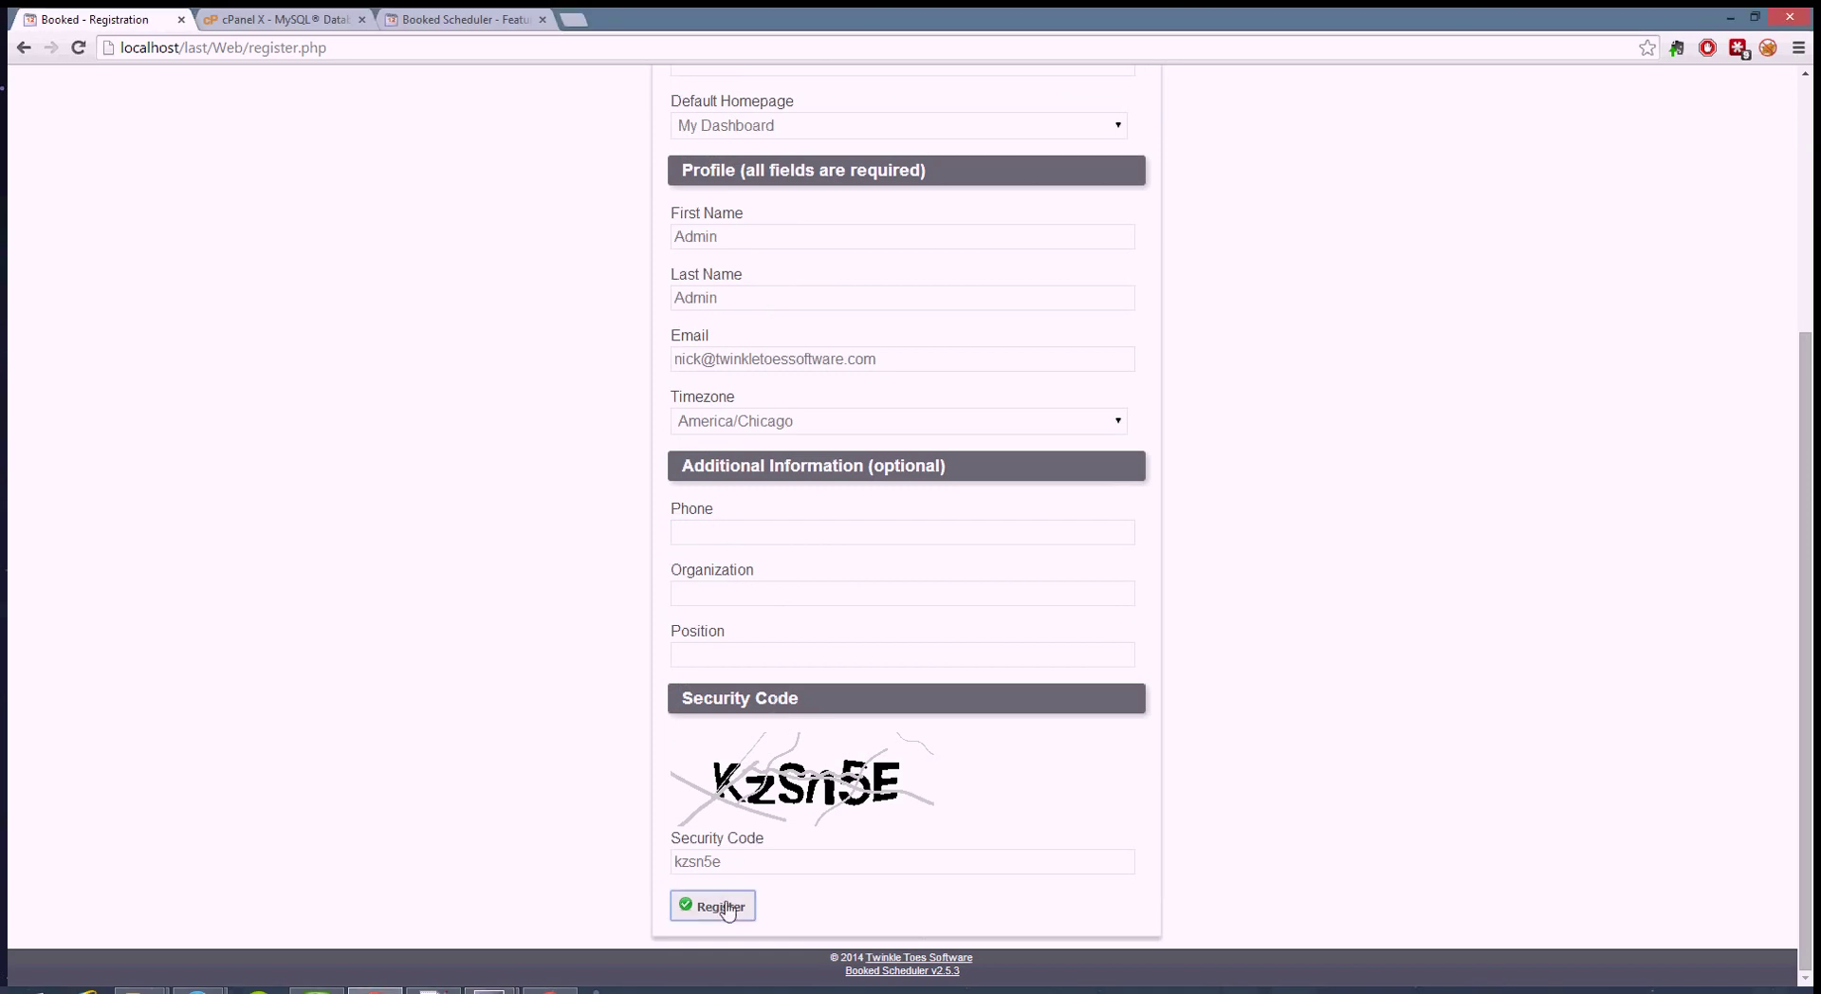